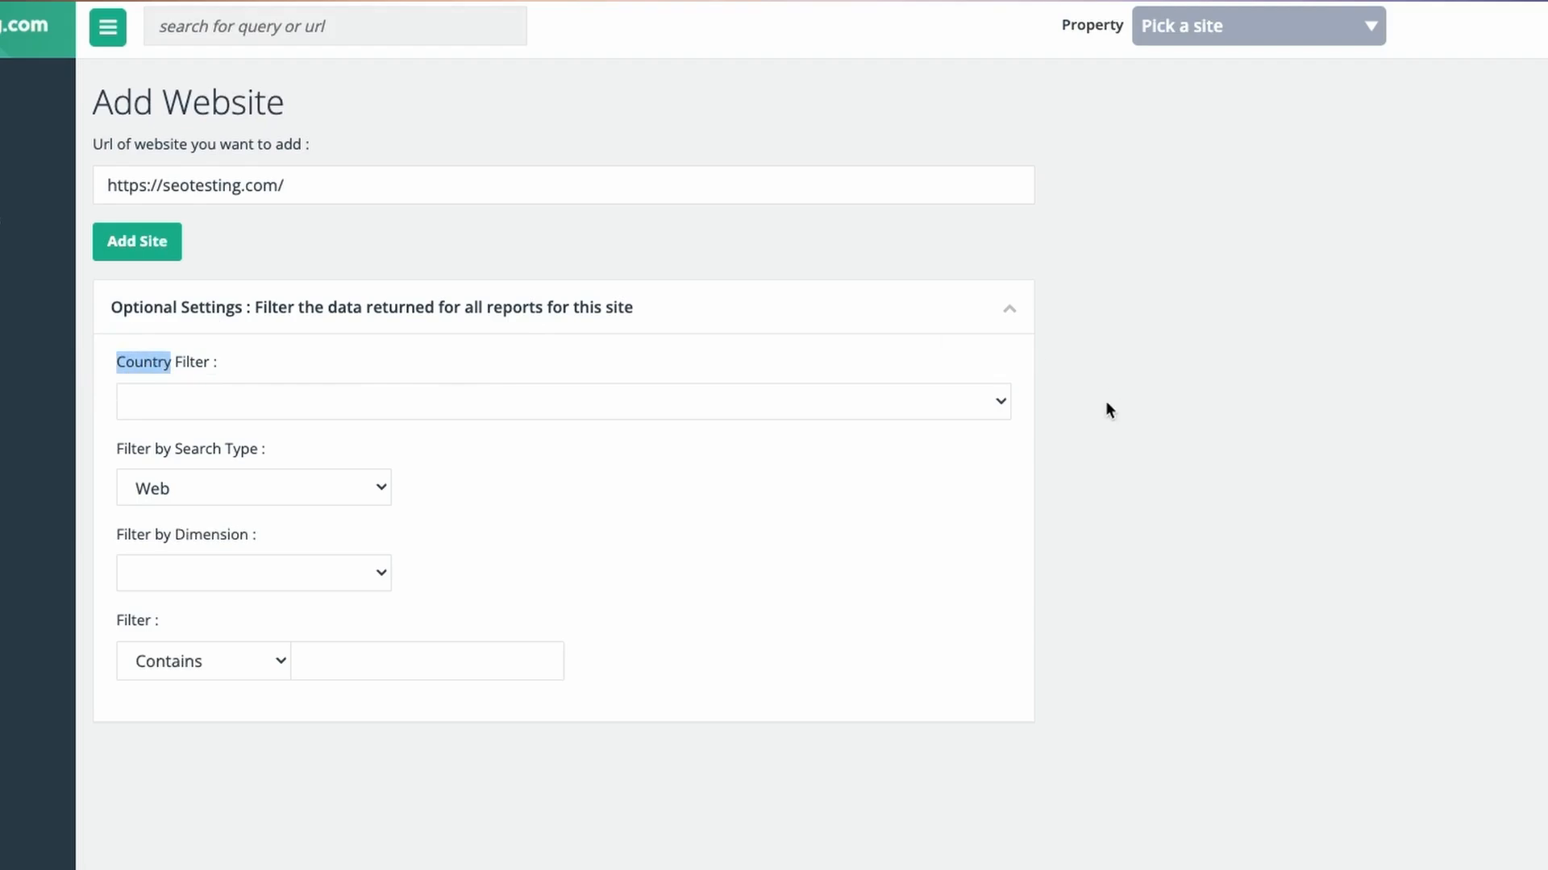
Set the website's country filter to United States
{"action": "left_click", "coordinate": [987, 403]}
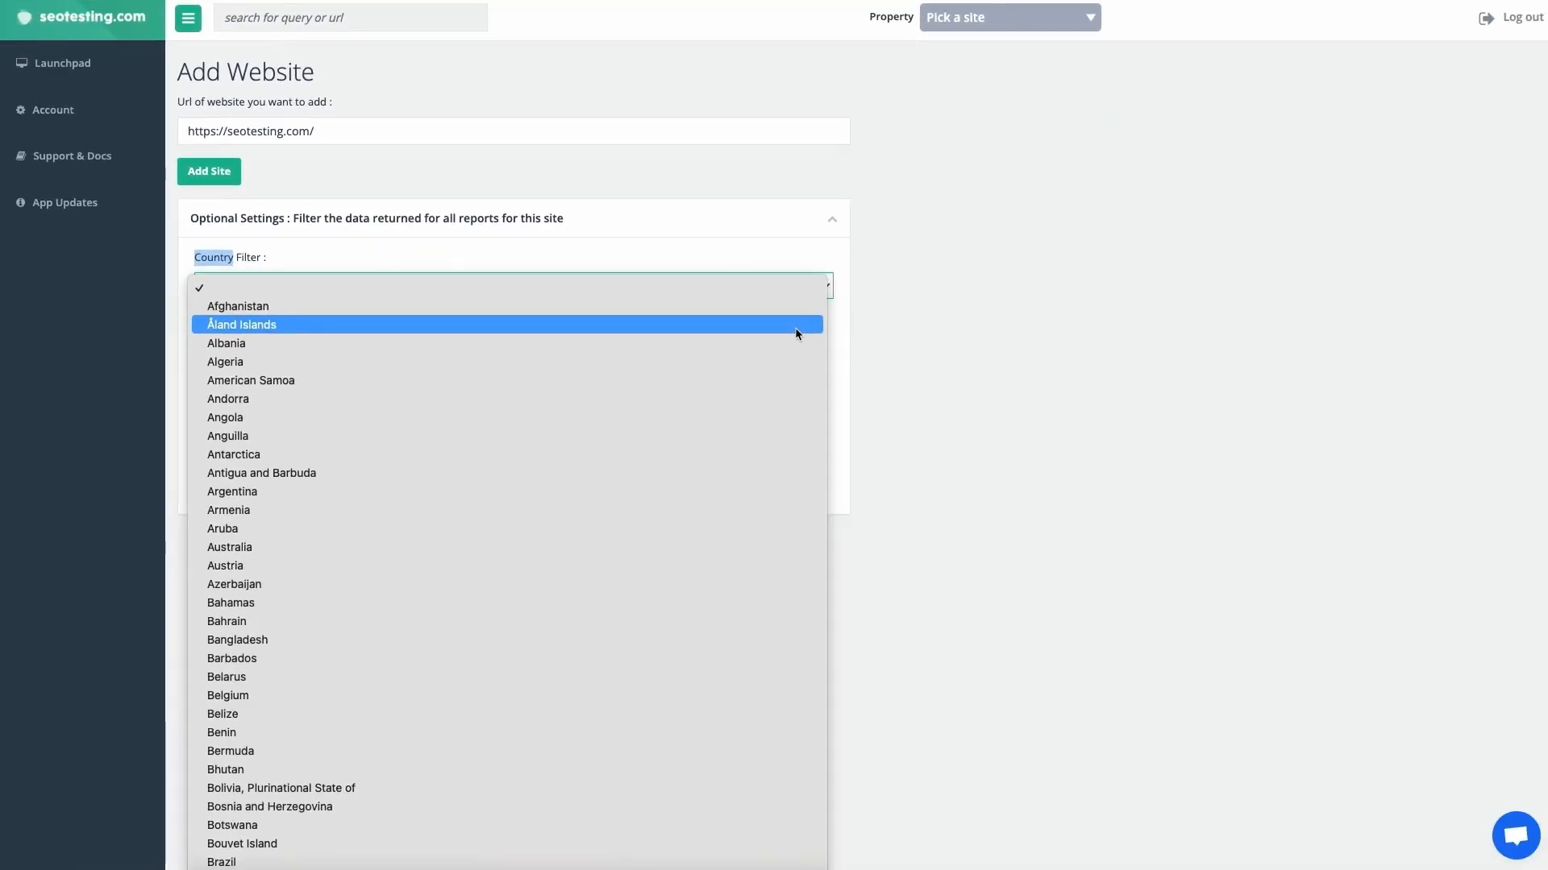
{"action": "scroll", "coordinate": [957, 470], "scroll_direction": "down", "scroll_amount": 15}
{"action": "scroll", "coordinate": [795, 333], "scroll_direction": "down", "scroll_amount": 5}
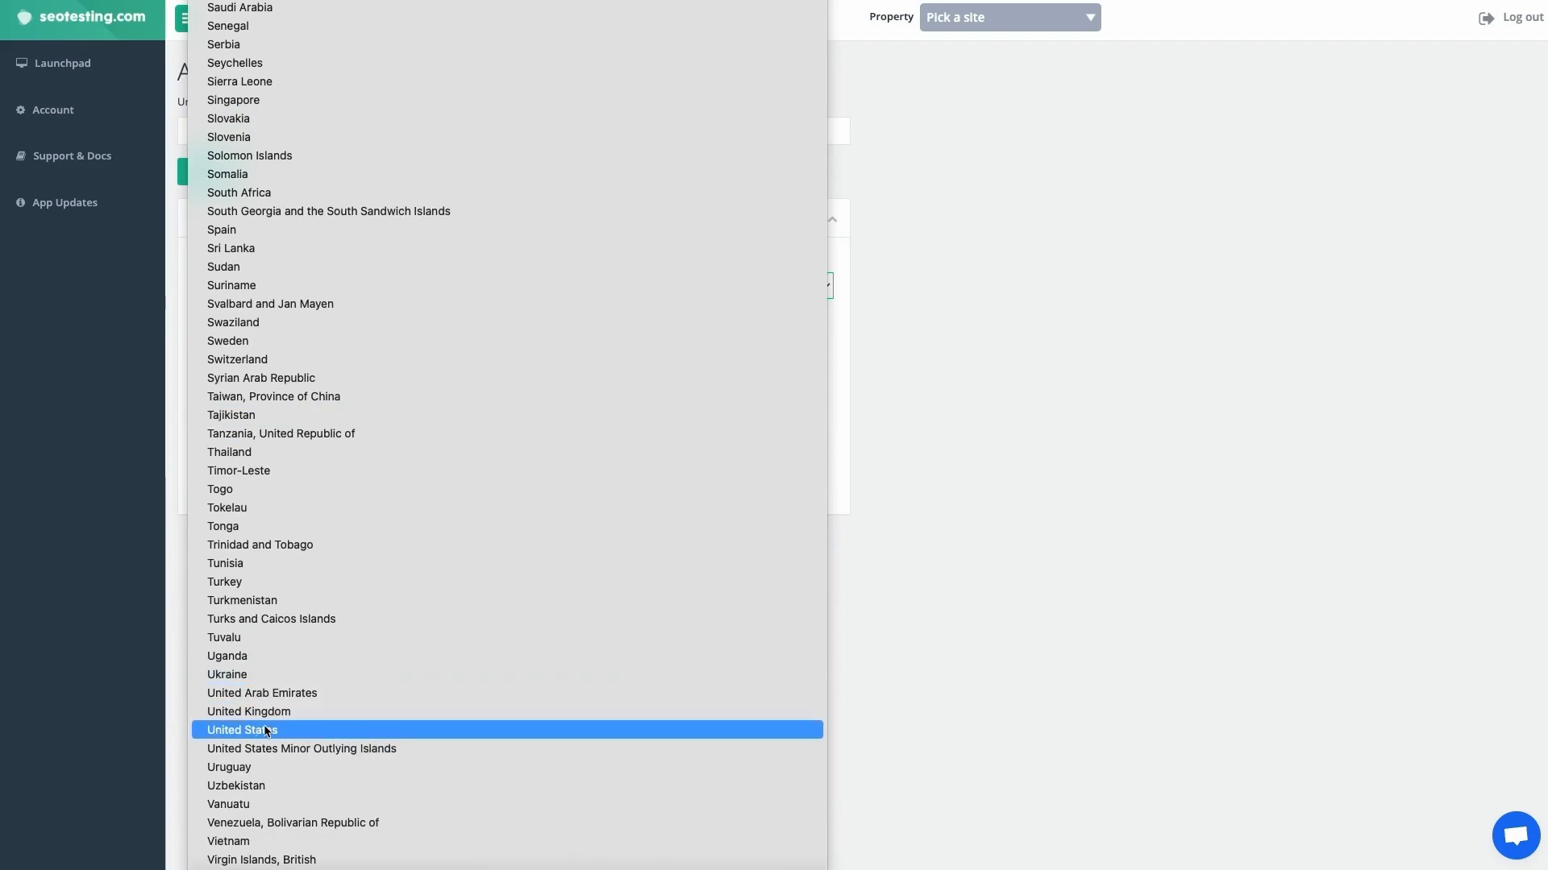
{"action": "left_click", "coordinate": [250, 730]}
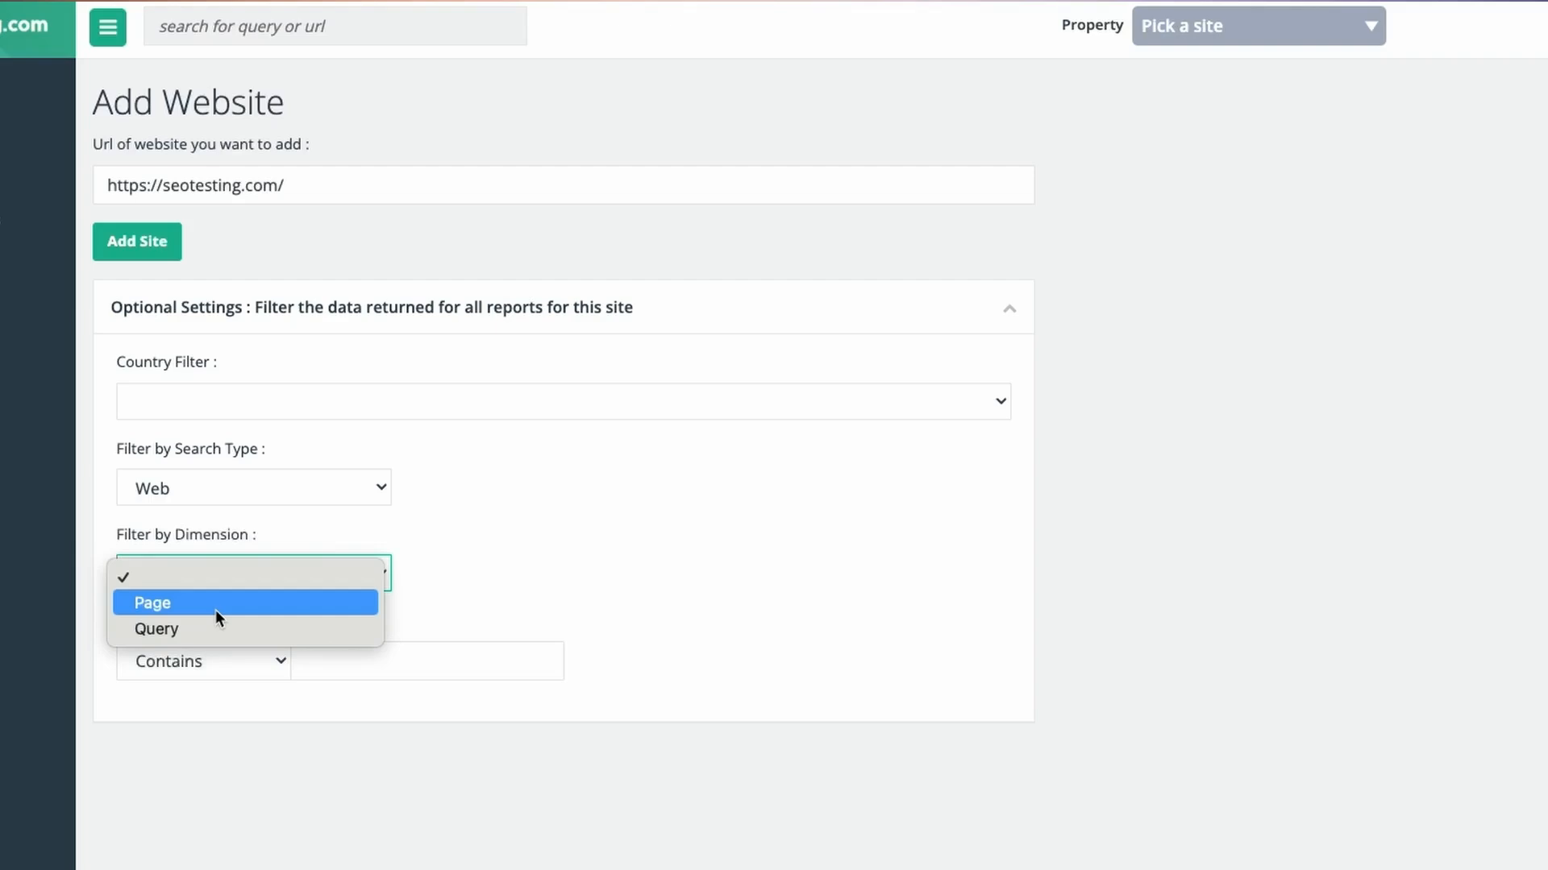
Filter the website's data by the Page dimension with the condition Contains /blog/
{"action": "left_click", "coordinate": [215, 609]}
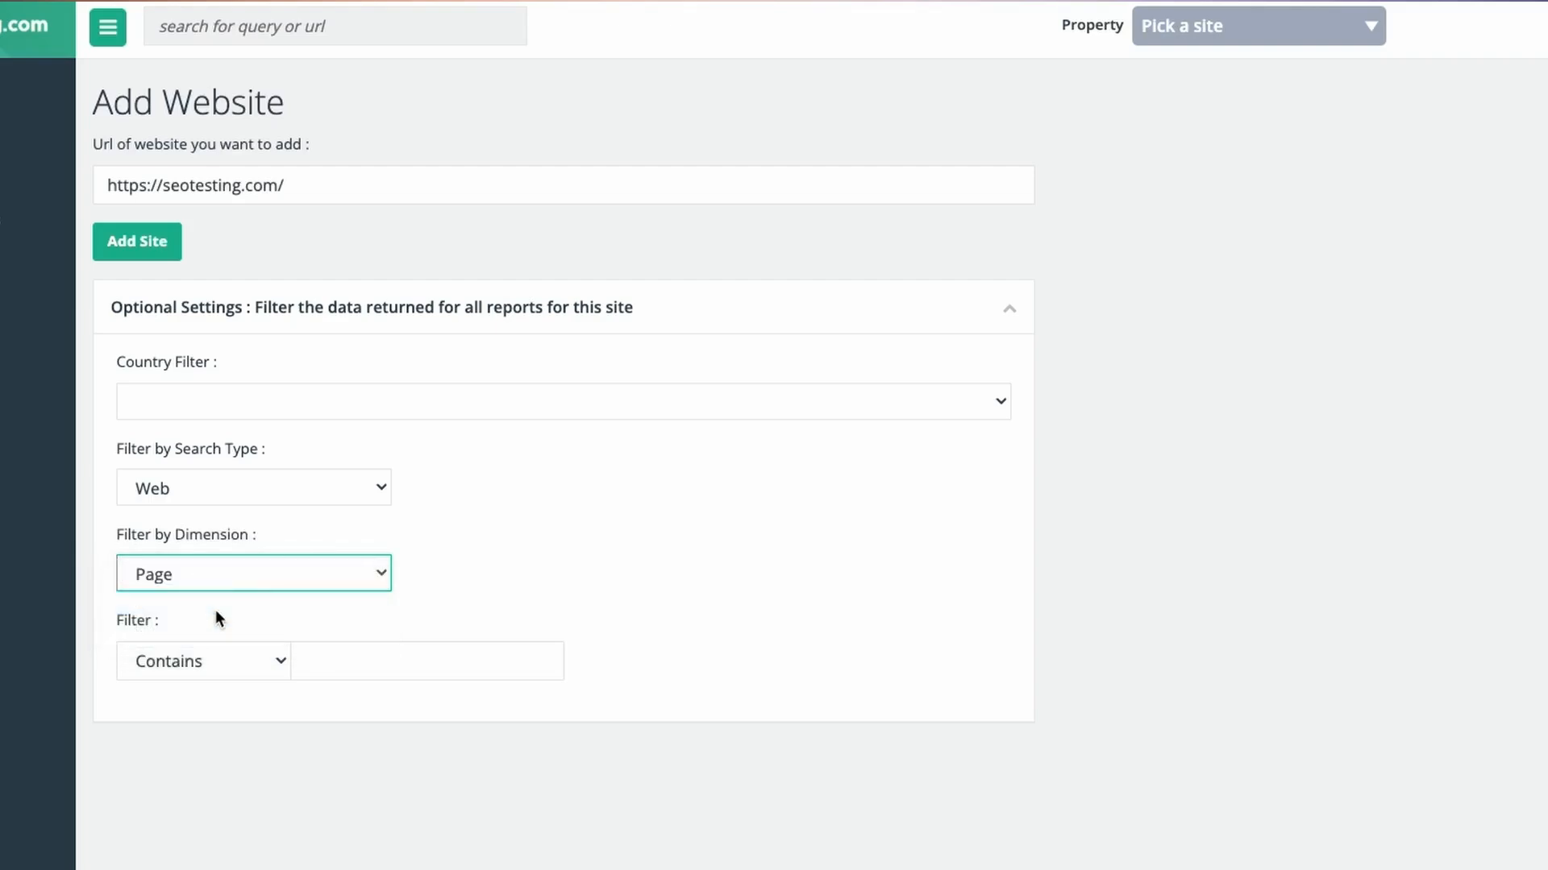
{"action": "left_click", "coordinate": [201, 661]}
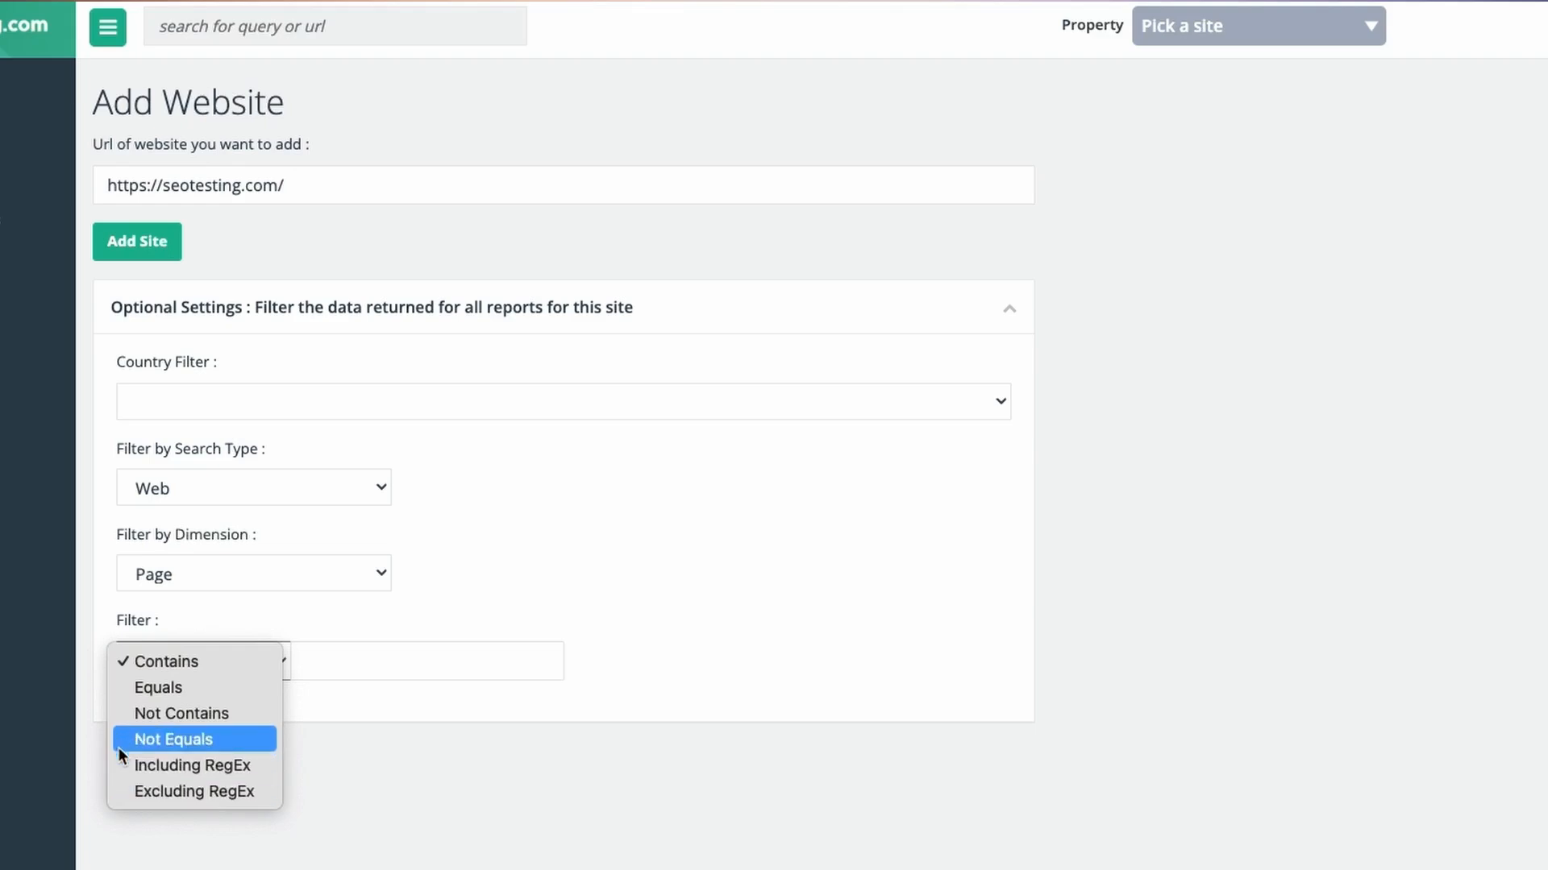
{"action": "left_click", "coordinate": [122, 666]}
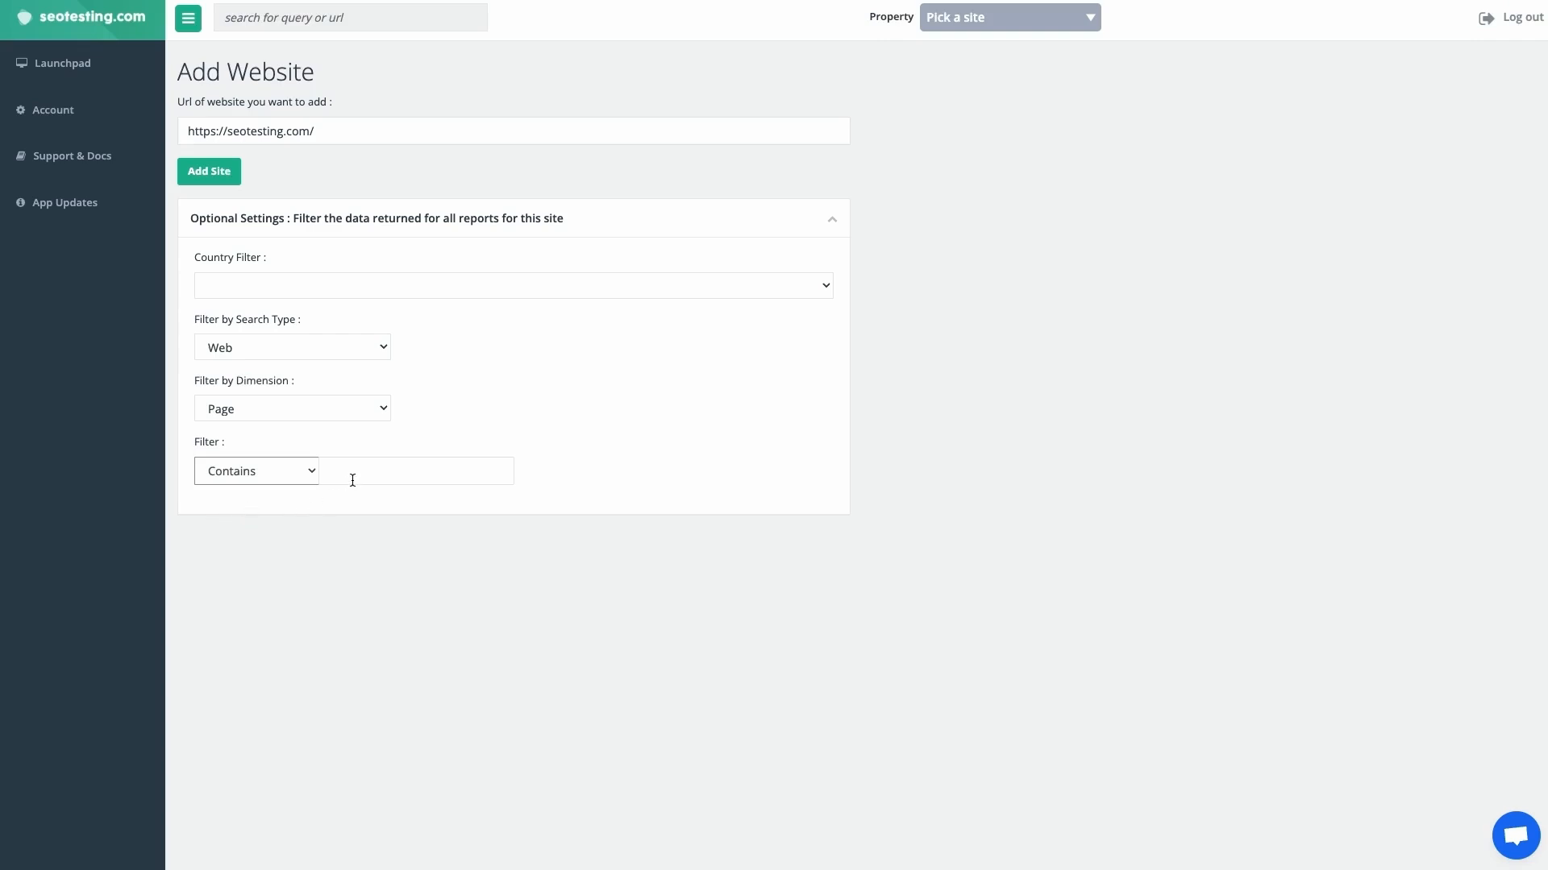
{"action": "left_click", "coordinate": [353, 479]}
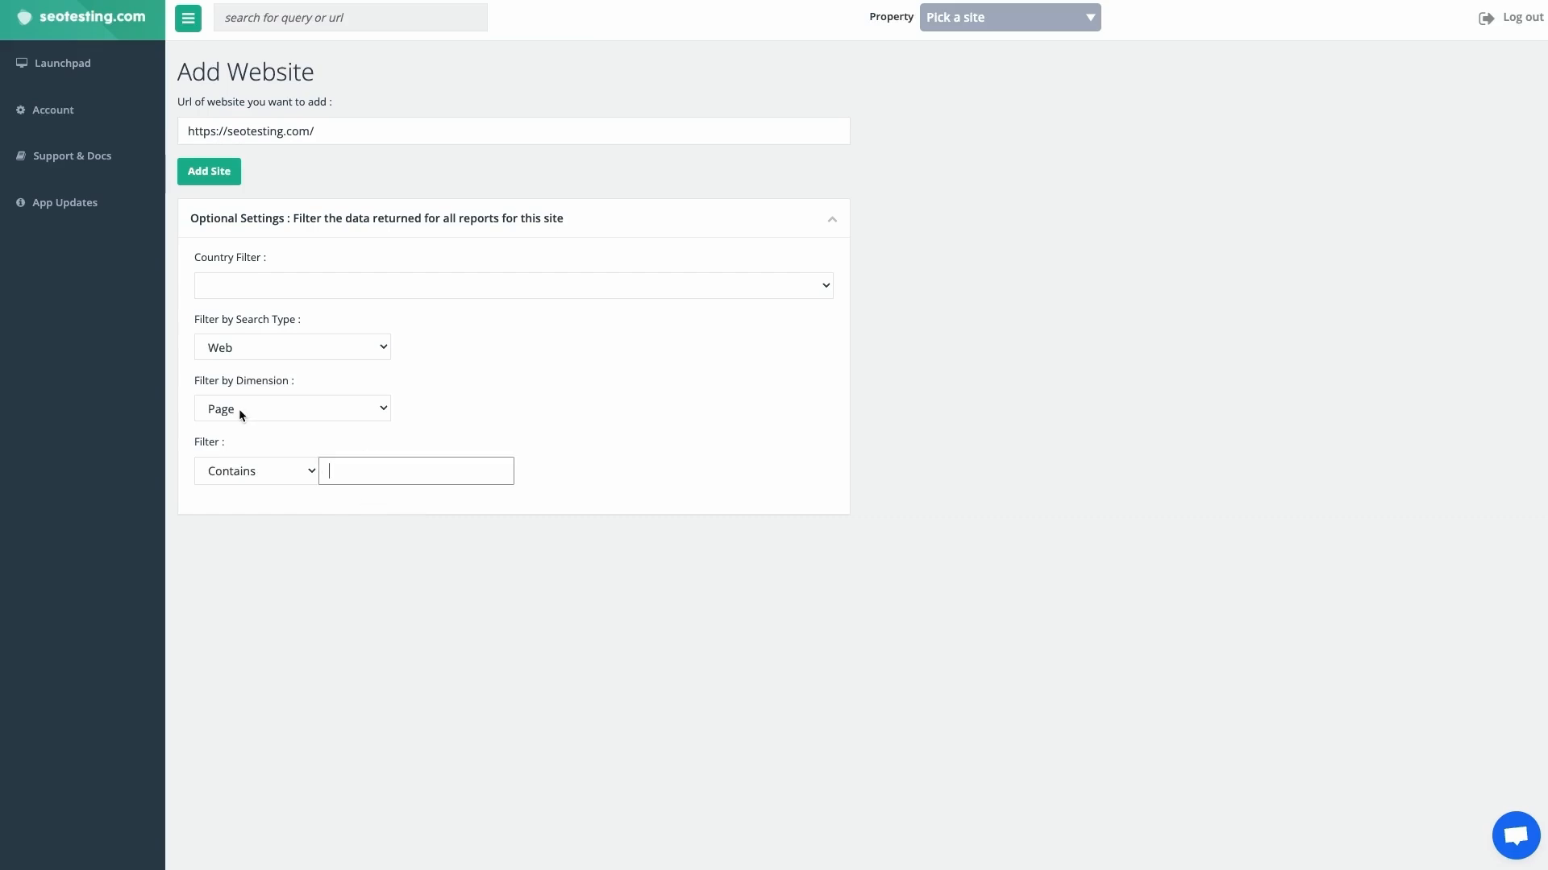
Switch the website's filter to the Query dimension with the condition Excluding RegEx and paste in the expression
{"action": "left_click", "coordinate": [240, 411]}
{"action": "left_click", "coordinate": [239, 426]}
{"action": "left_click", "coordinate": [249, 474]}
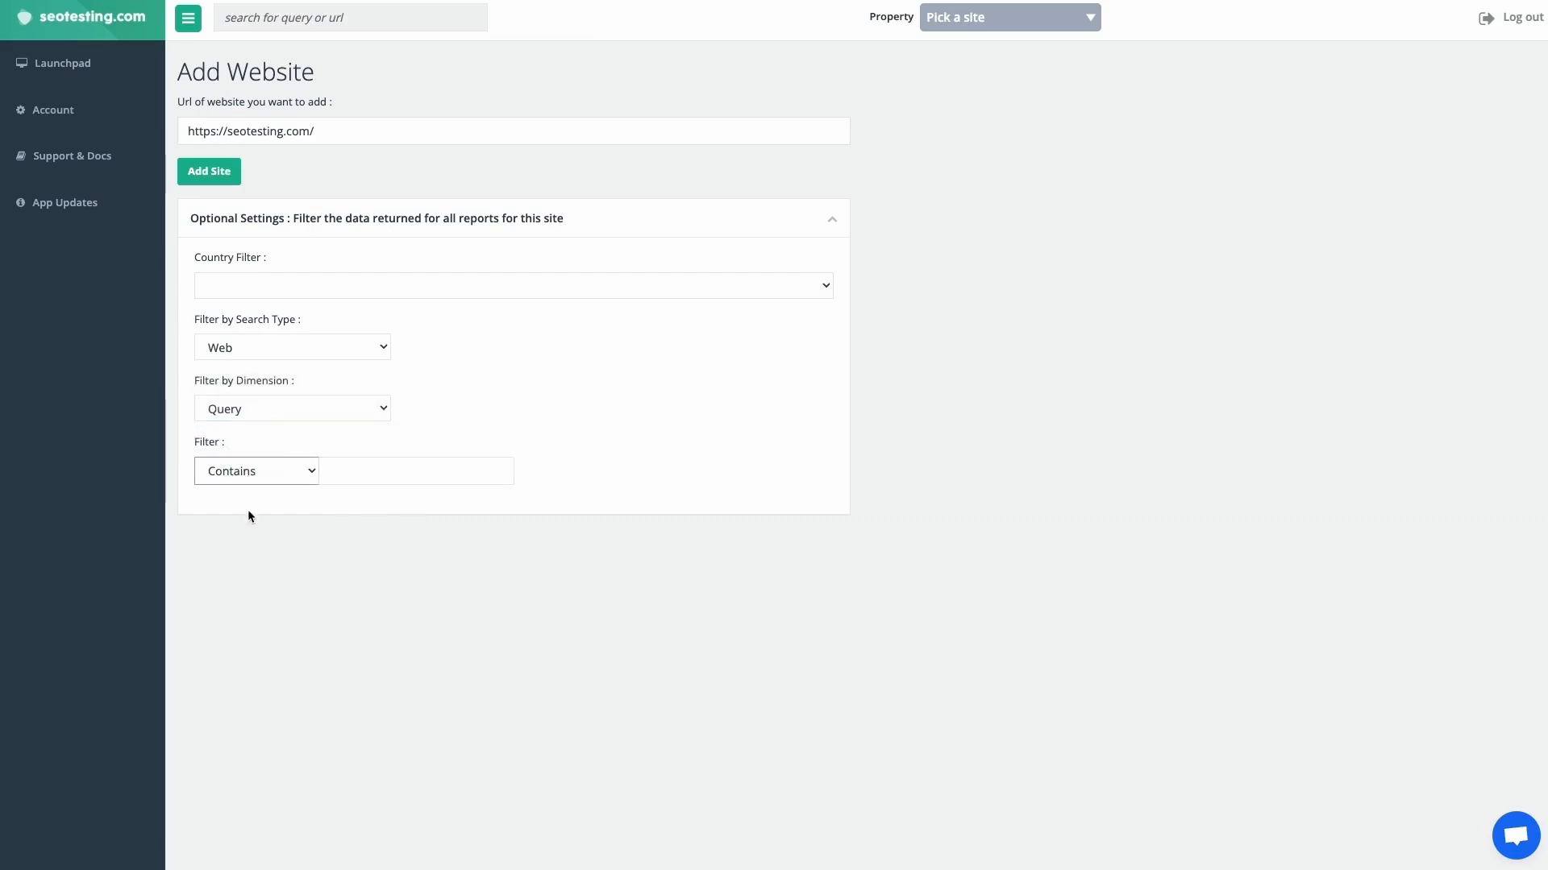
{"action": "left_click", "coordinate": [266, 558]}
{"action": "left_click", "coordinate": [342, 477]}
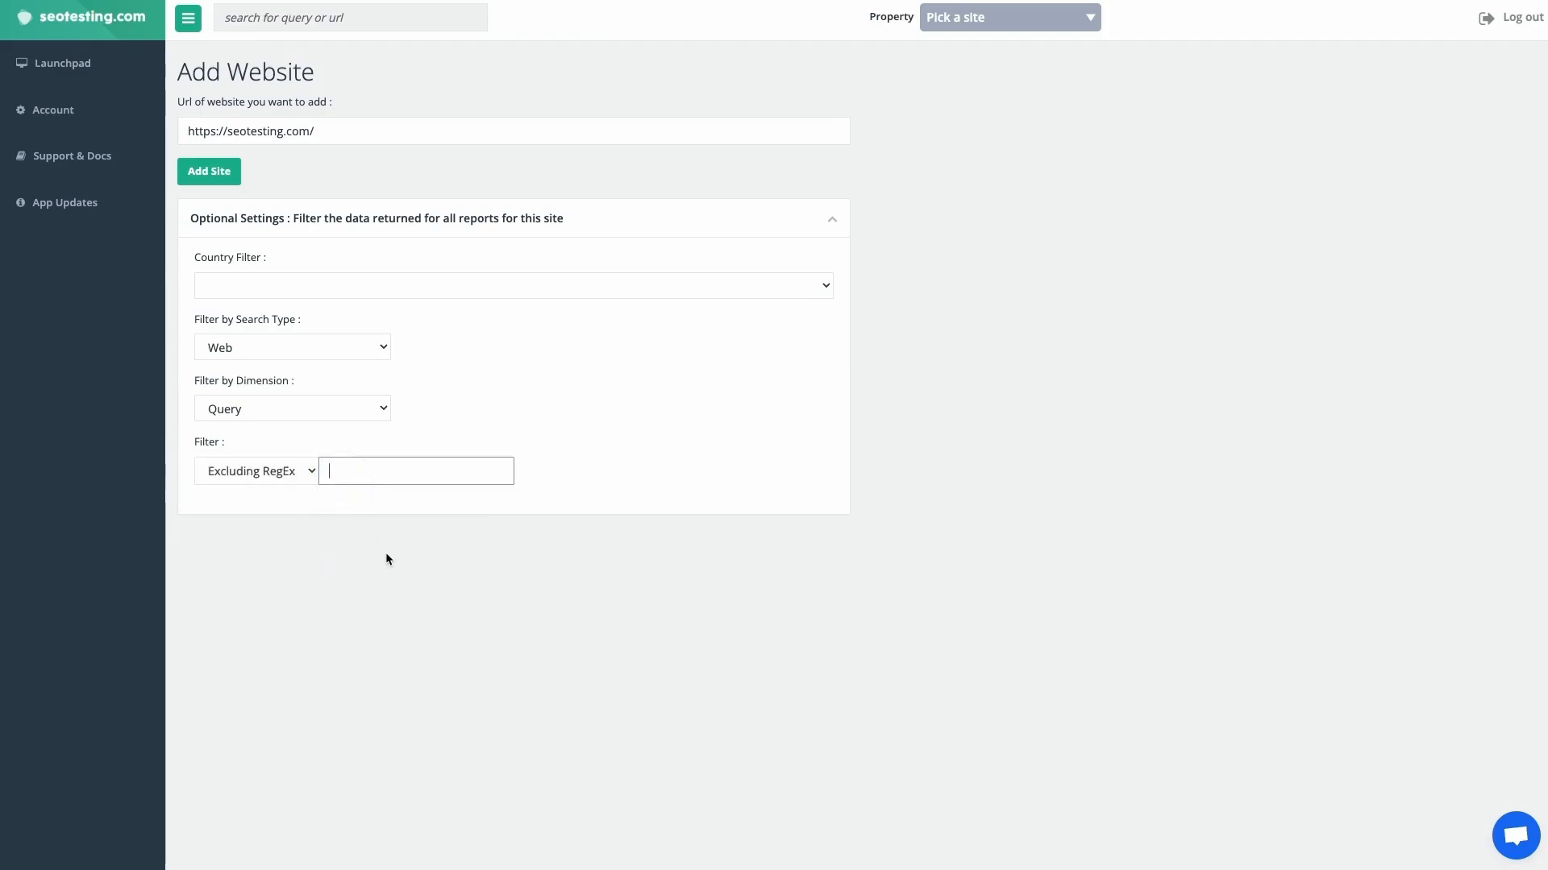
{"action": "type", "text": "seotesting|seo testing"}
{"action": "left_click", "coordinate": [387, 555]}
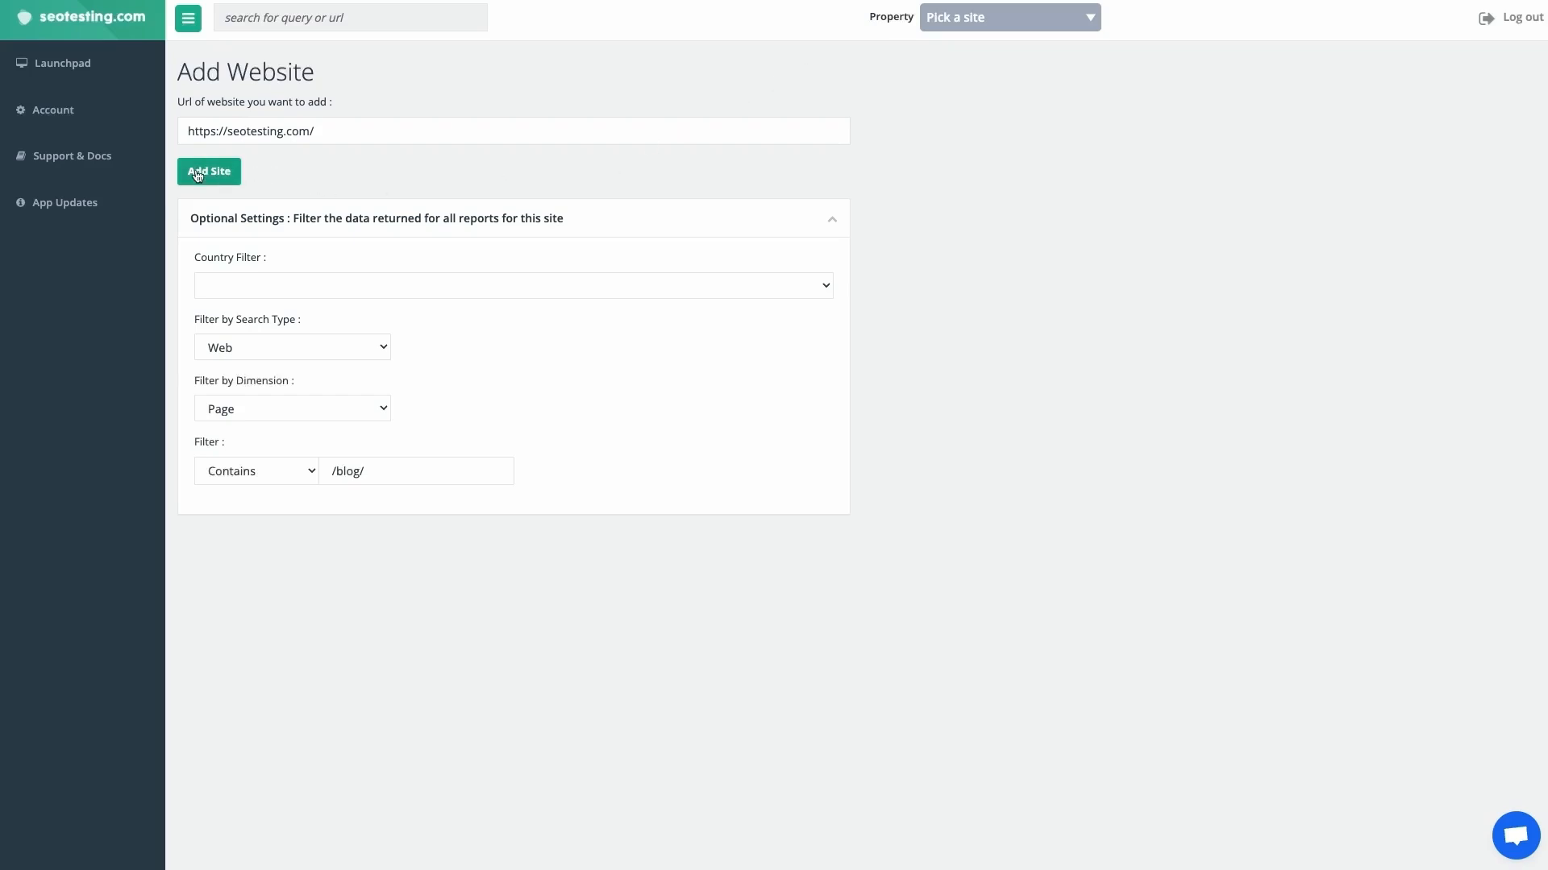
{"action": "left_click", "coordinate": [203, 179]}
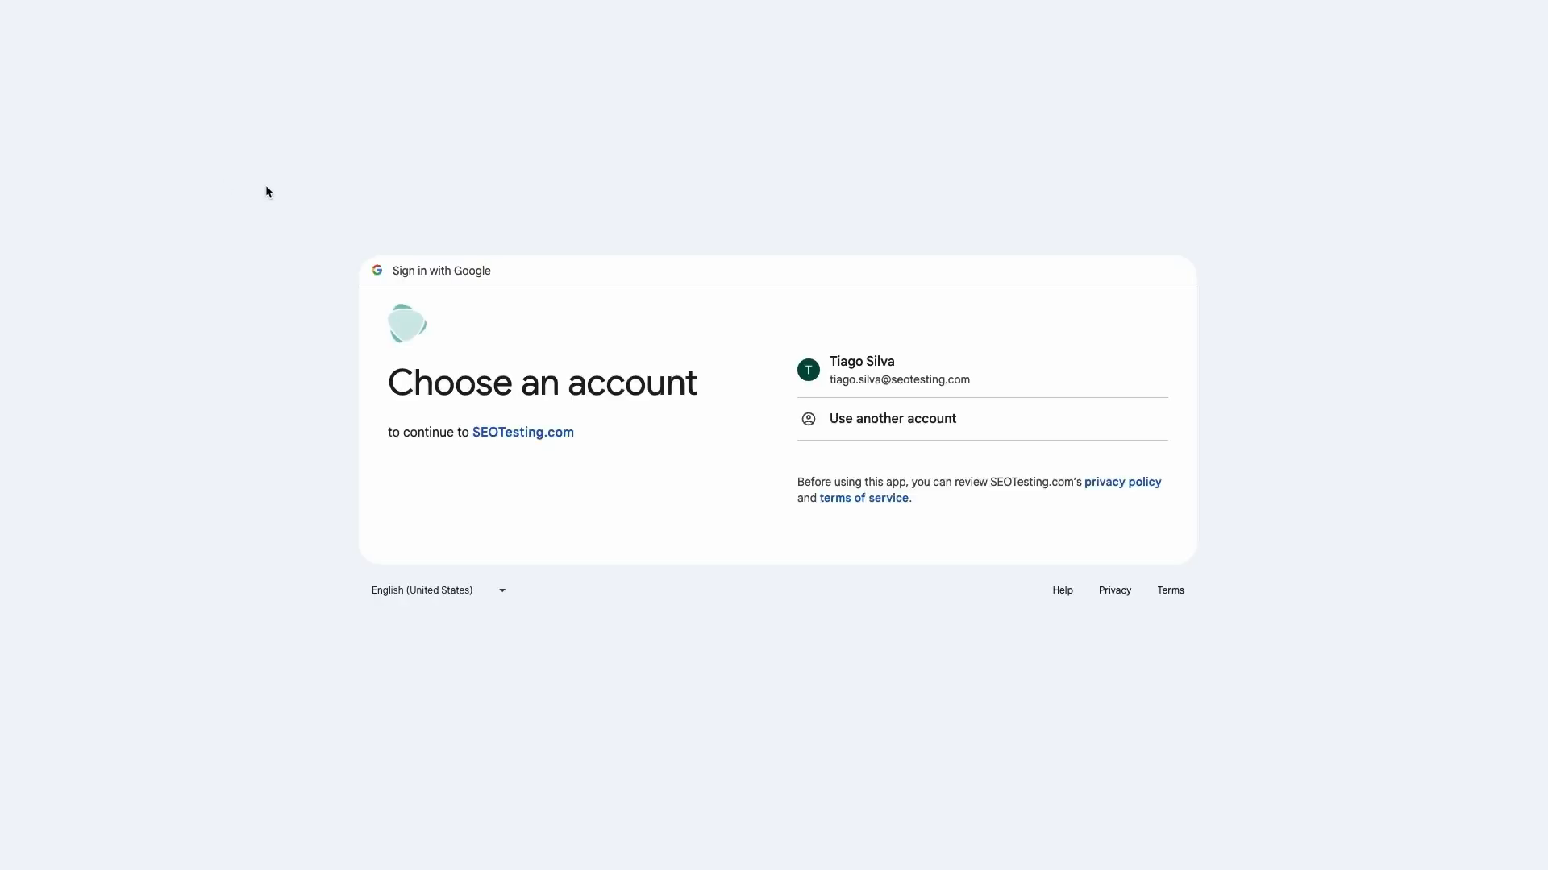
{"action": "left_click", "coordinate": [917, 362]}
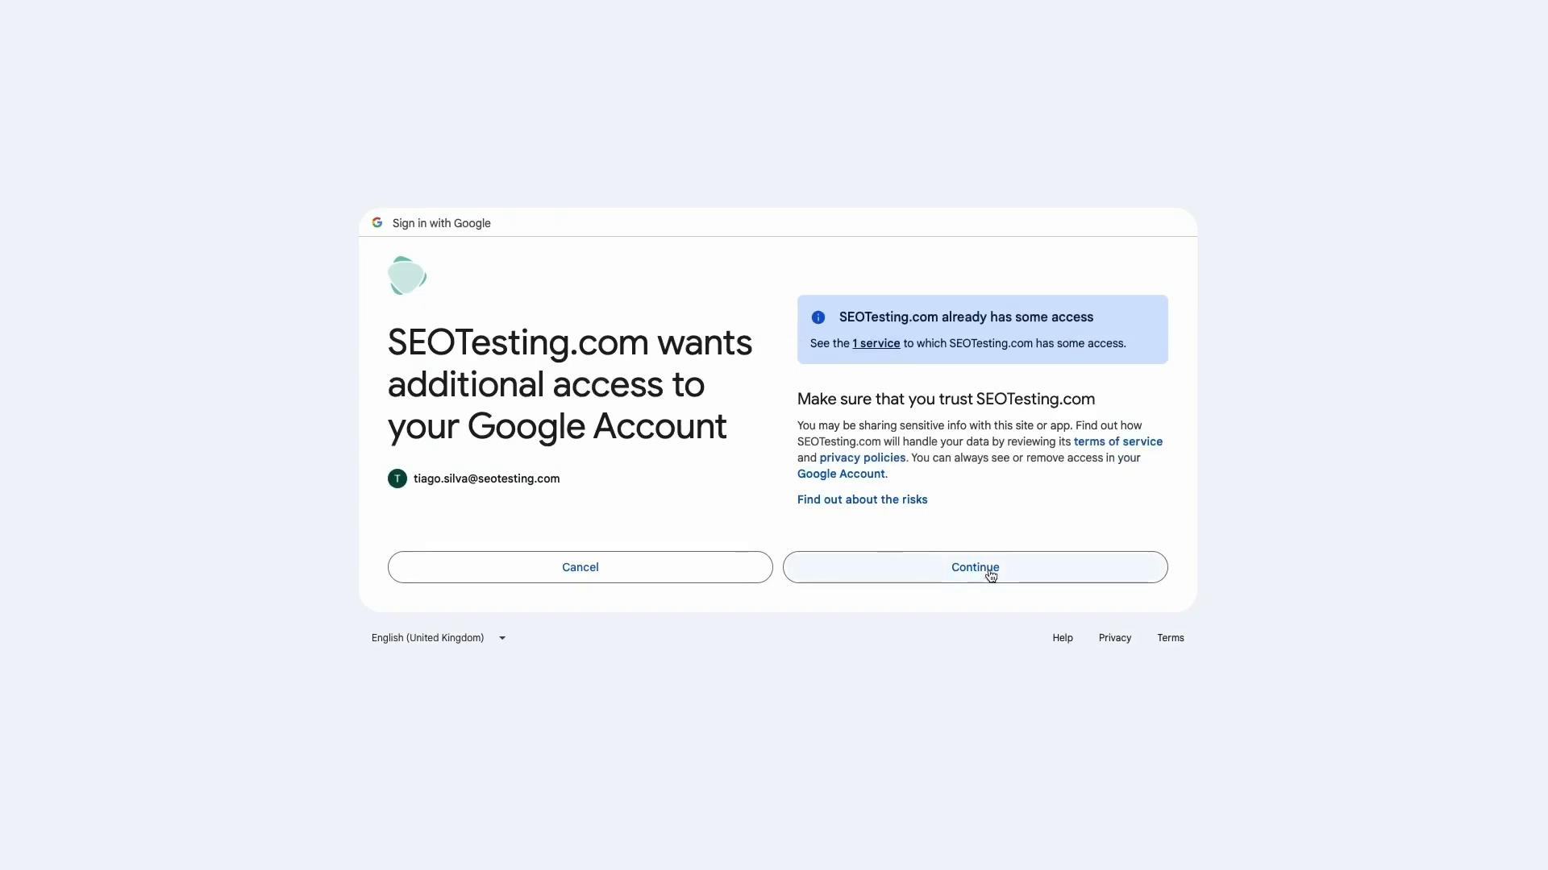
{"action": "left_click", "coordinate": [941, 575]}
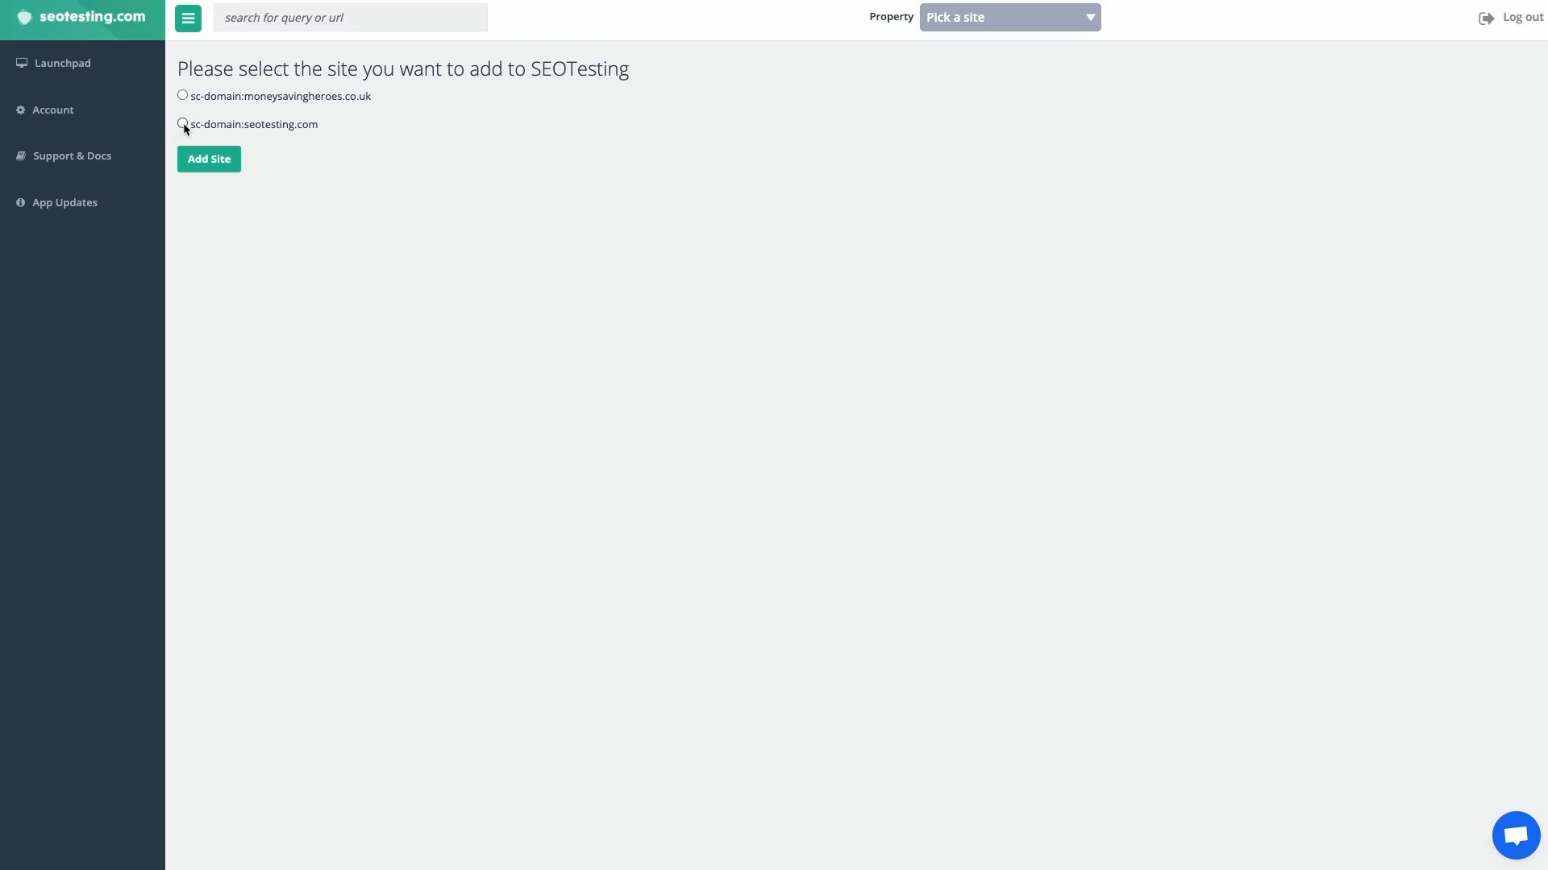
Add the sc-domain:seotesting.com property and select the listed user to receive permission to the site
{"action": "left_click", "coordinate": [192, 169]}
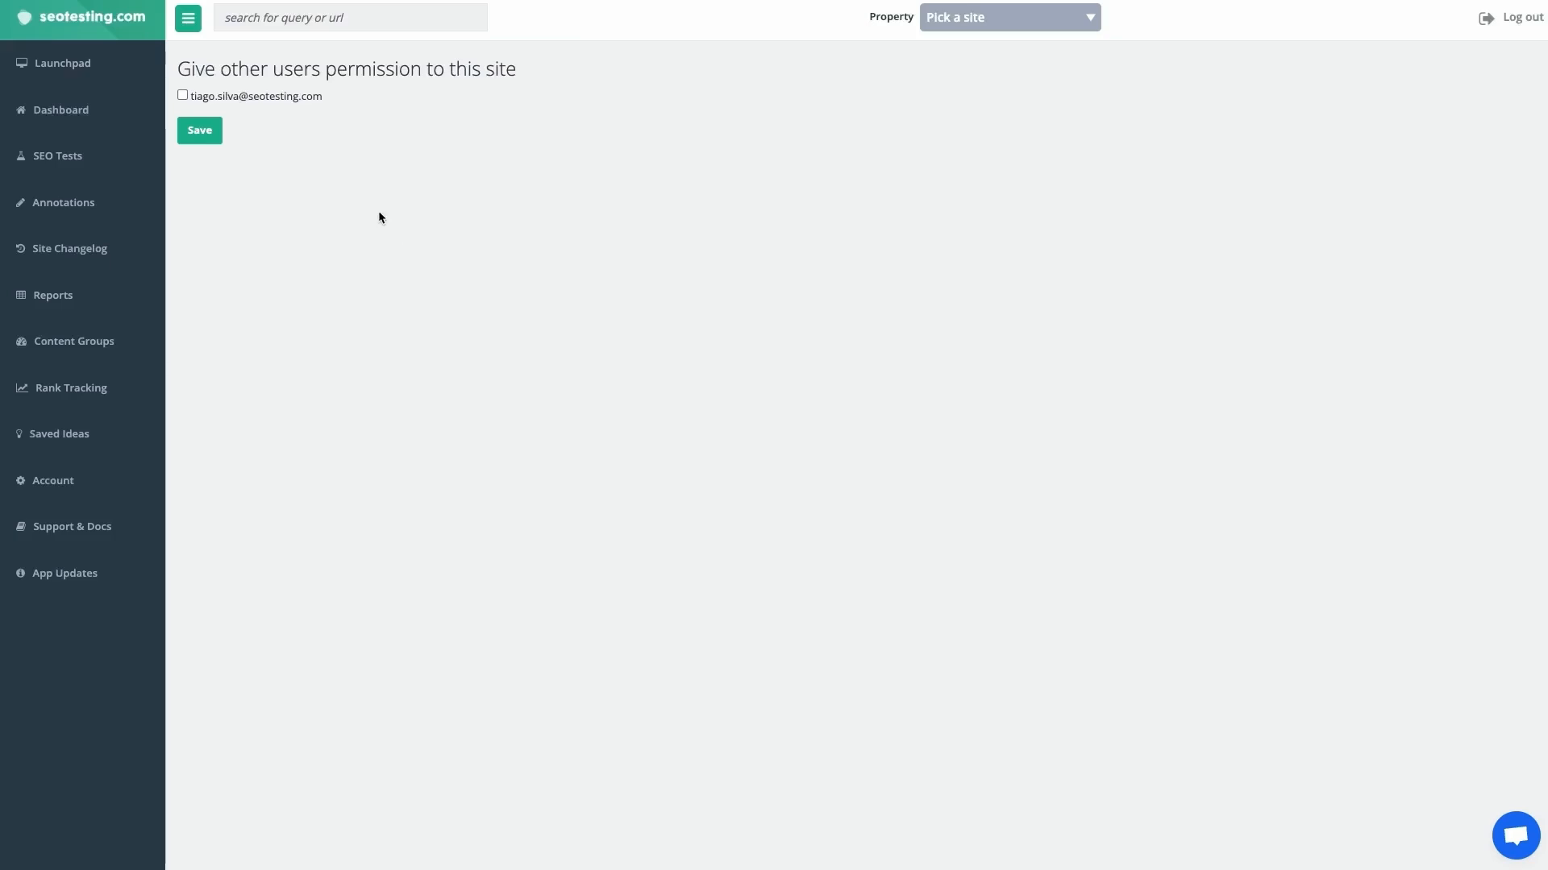
{"action": "left_click", "coordinate": [183, 96]}
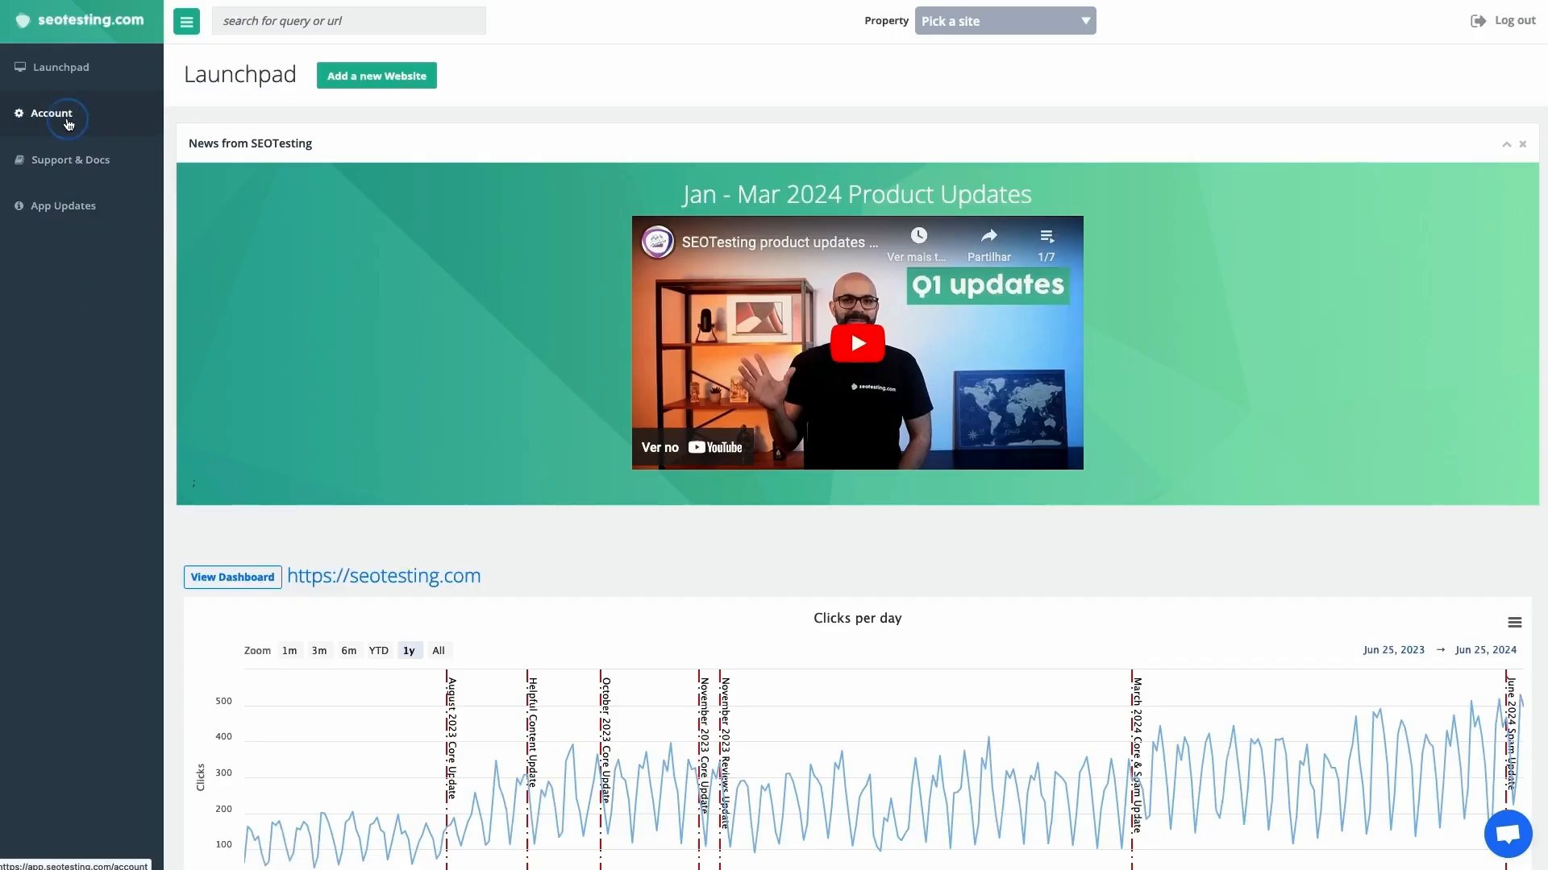
Start a new user in the account's user management and enter the person's first name, last name and email address
{"action": "left_click", "coordinate": [68, 121]}
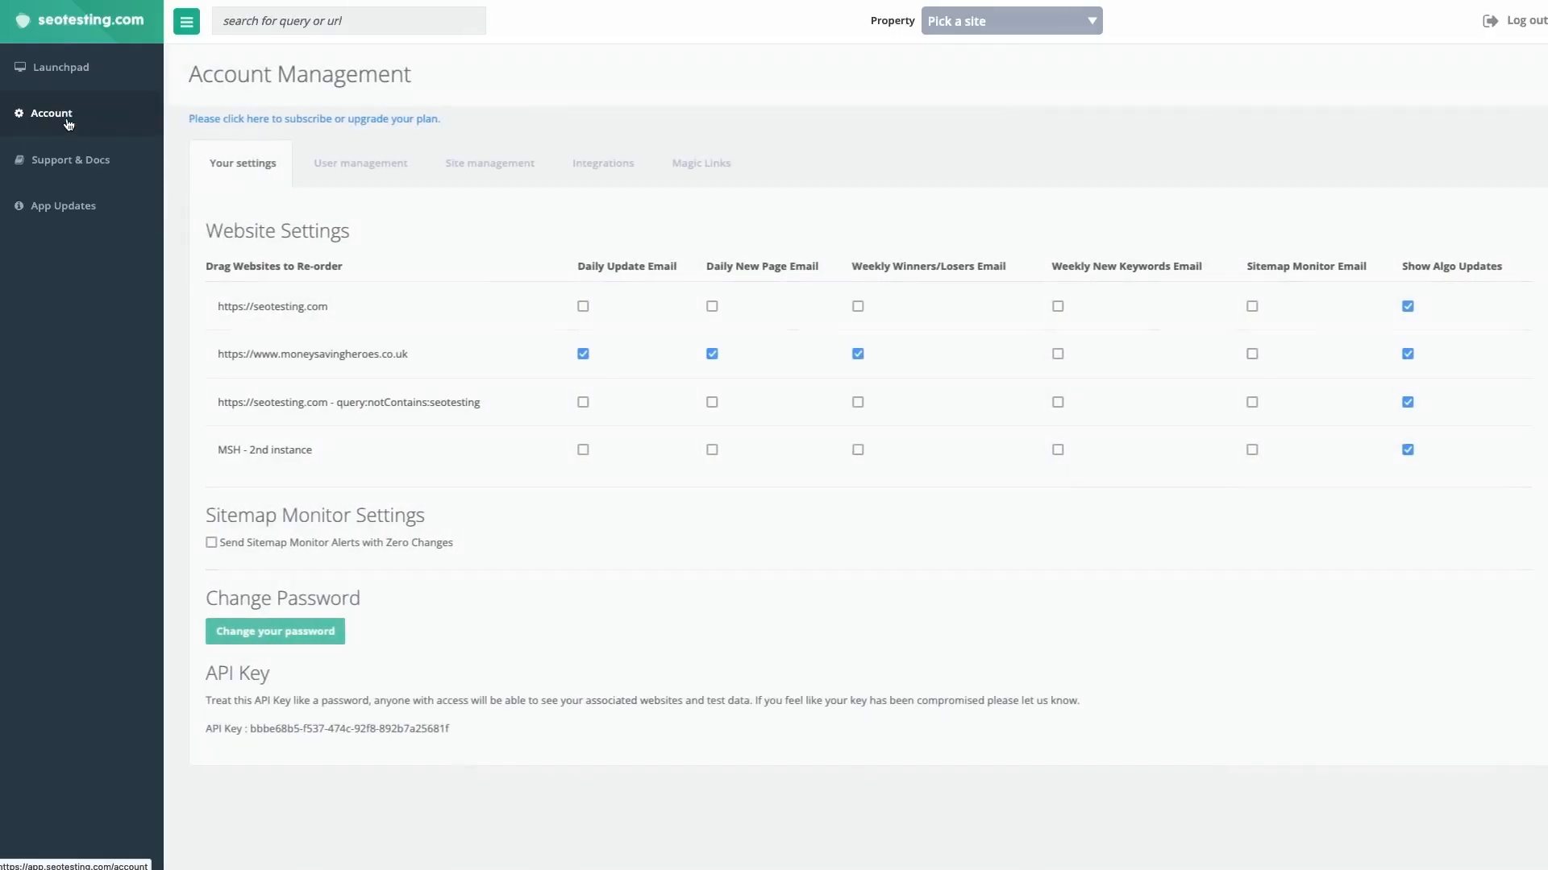
{"action": "left_click", "coordinate": [340, 166]}
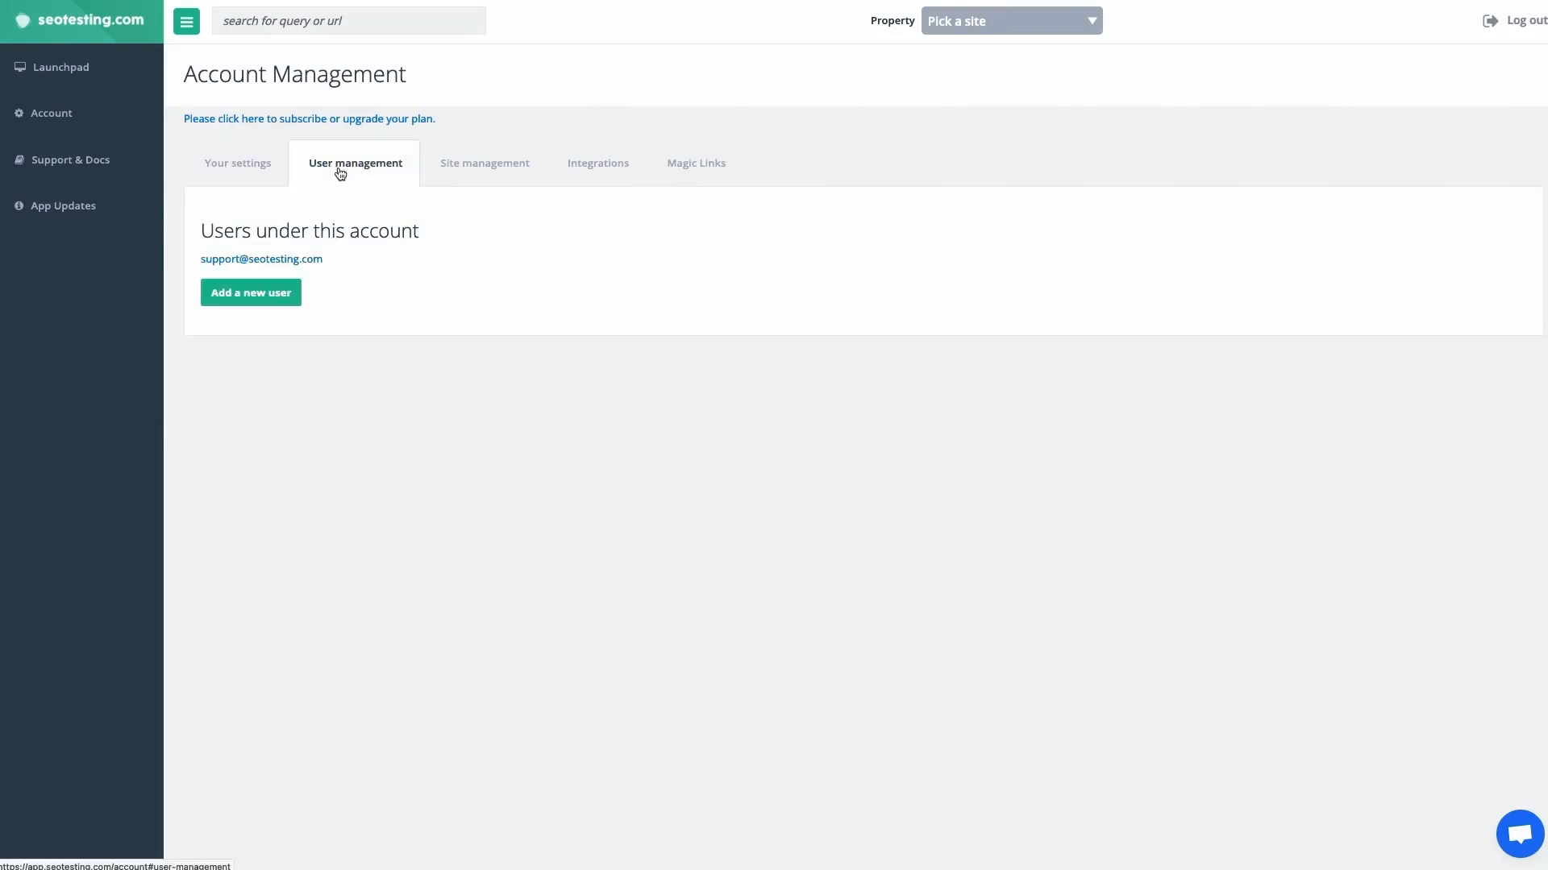
{"action": "left_click", "coordinate": [253, 309]}
{"action": "left_click", "coordinate": [433, 178]}
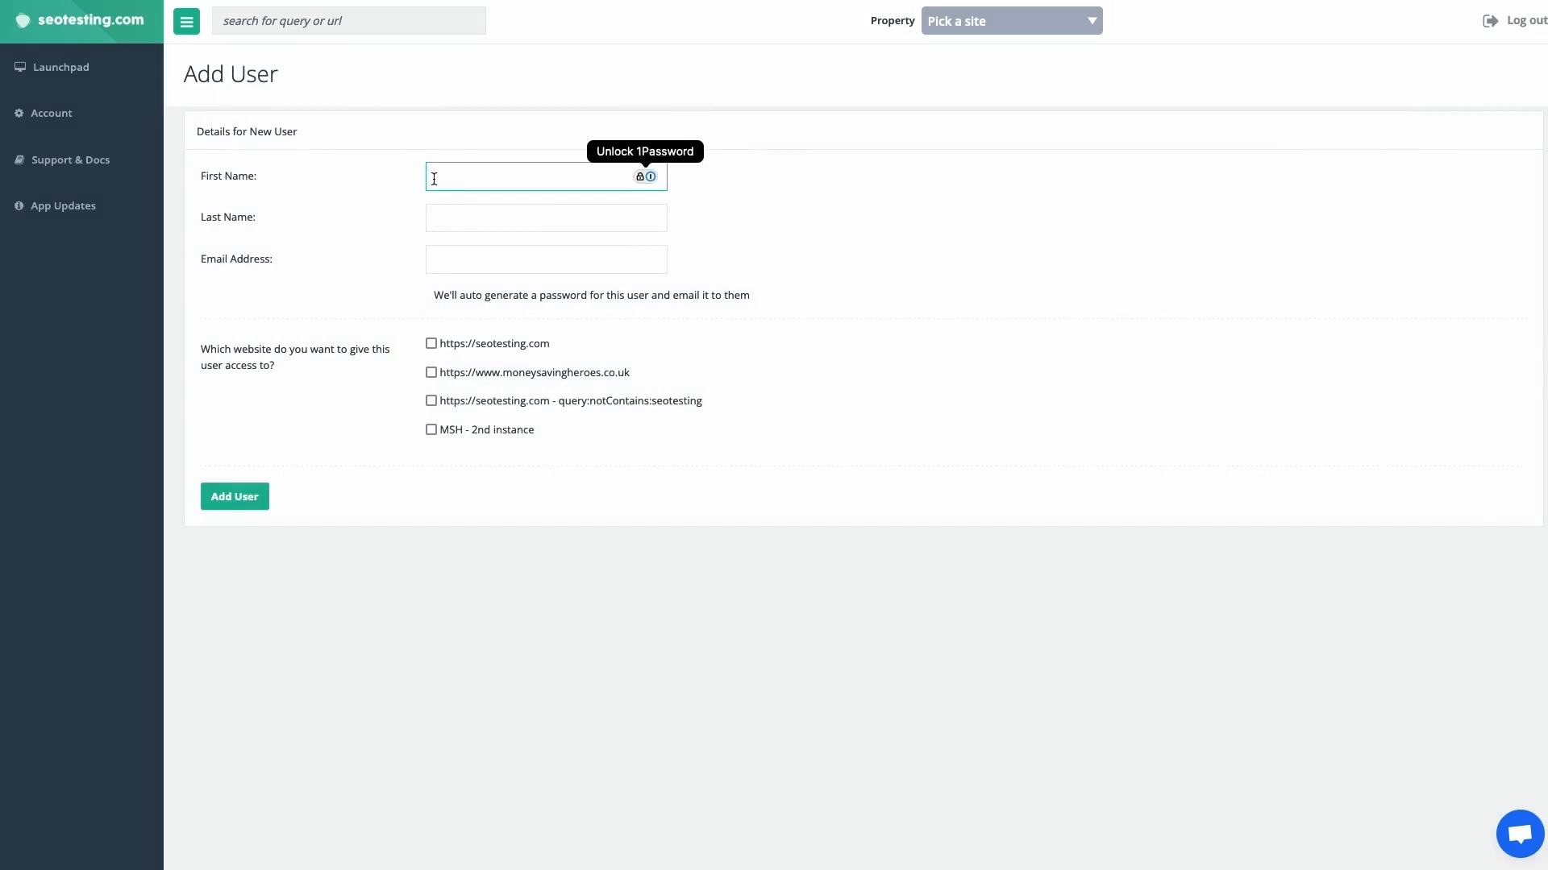
{"action": "left_click", "coordinate": [468, 223]}
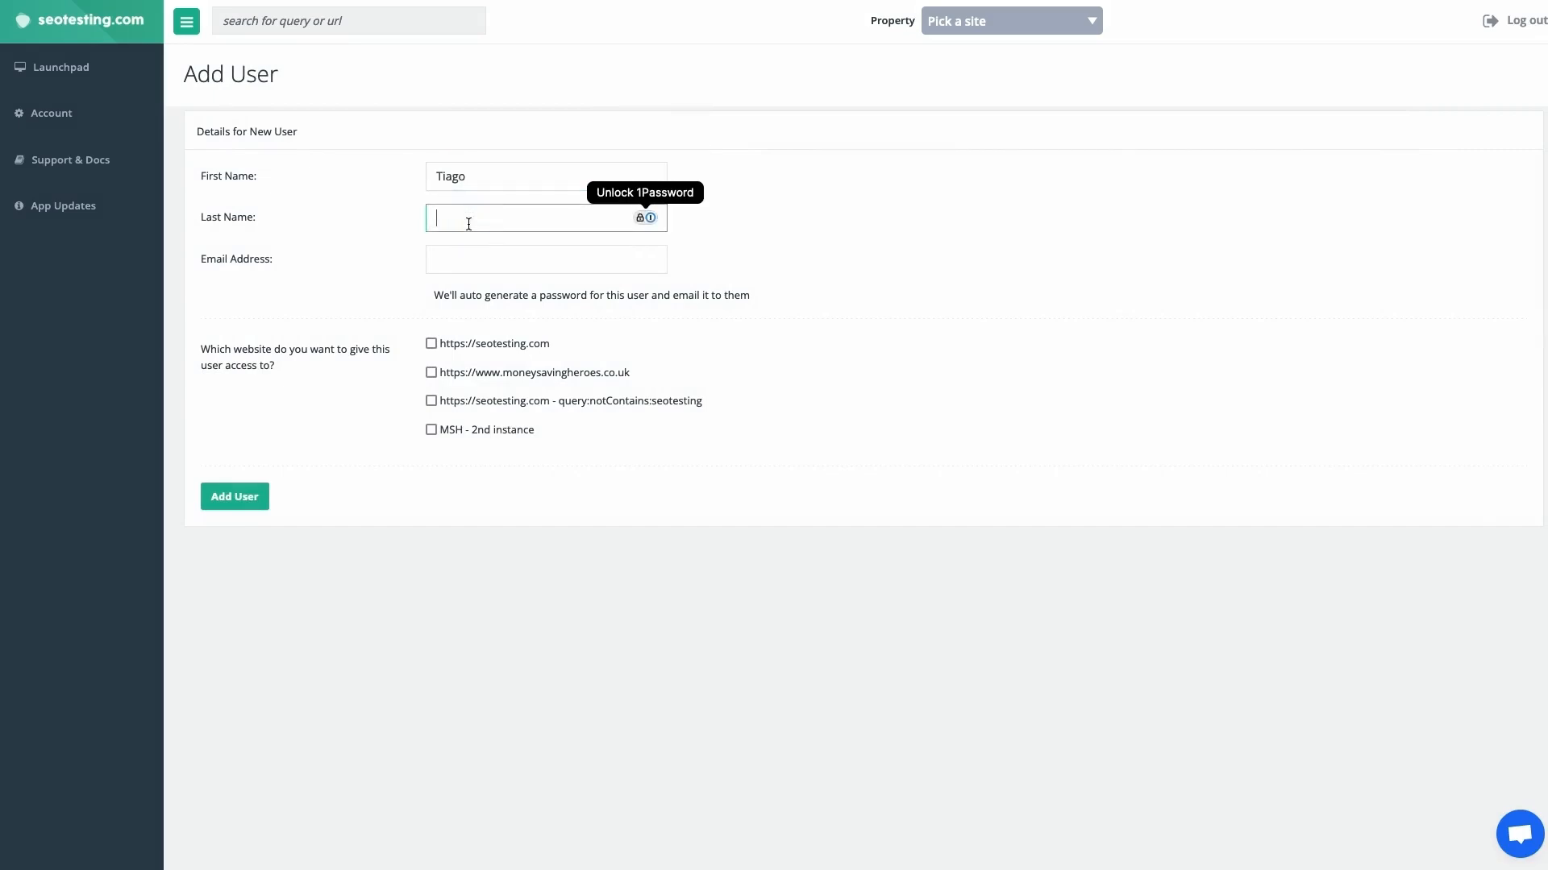
{"action": "key", "text": "Tab"}
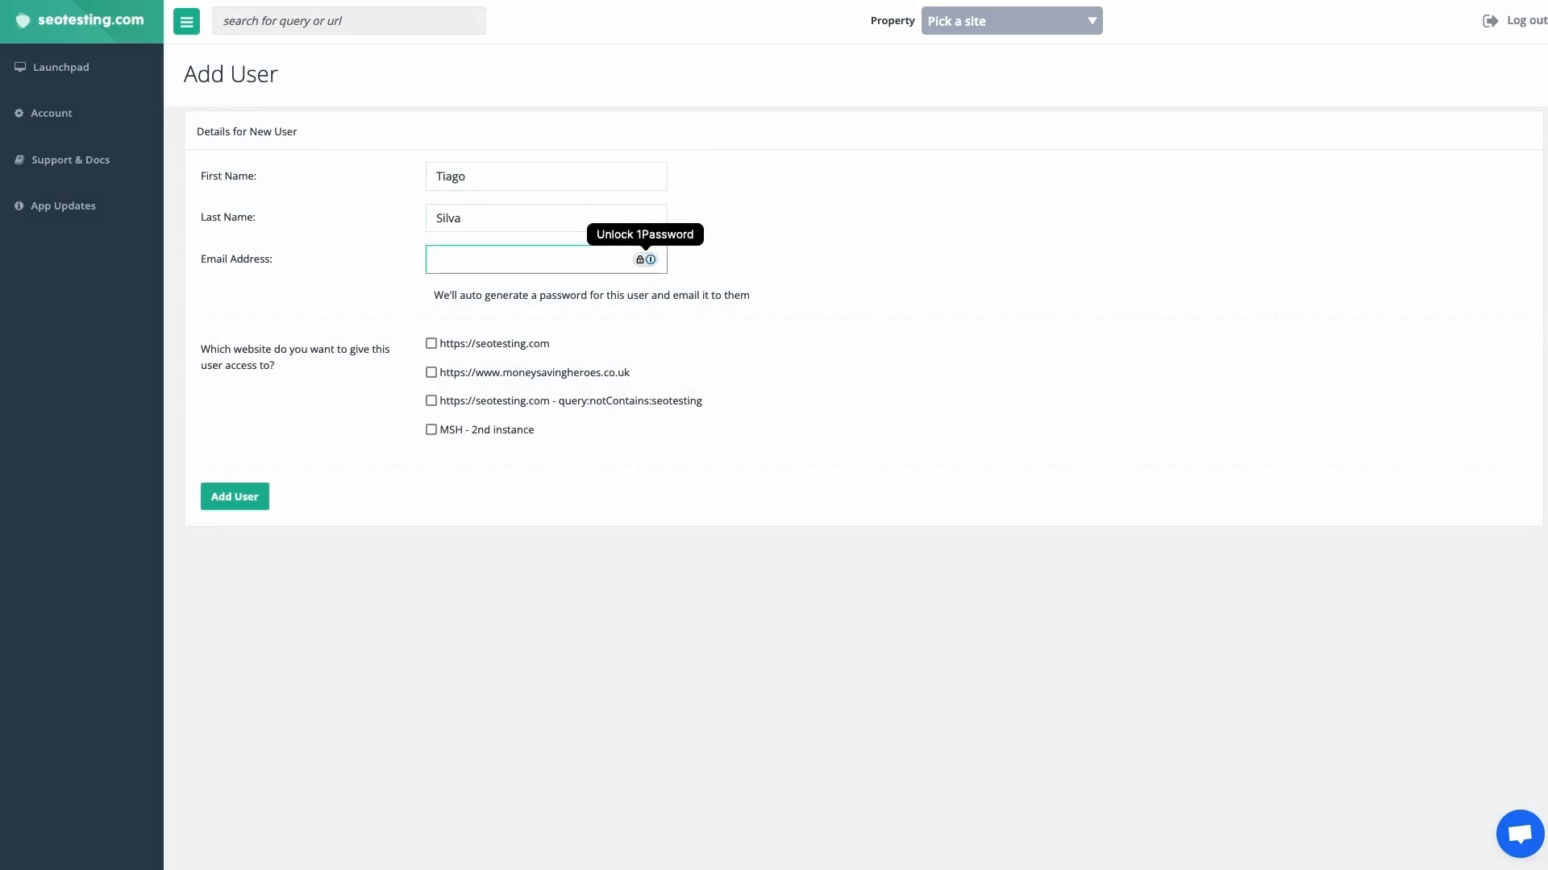
{"action": "left_click", "coordinate": [362, 305]}
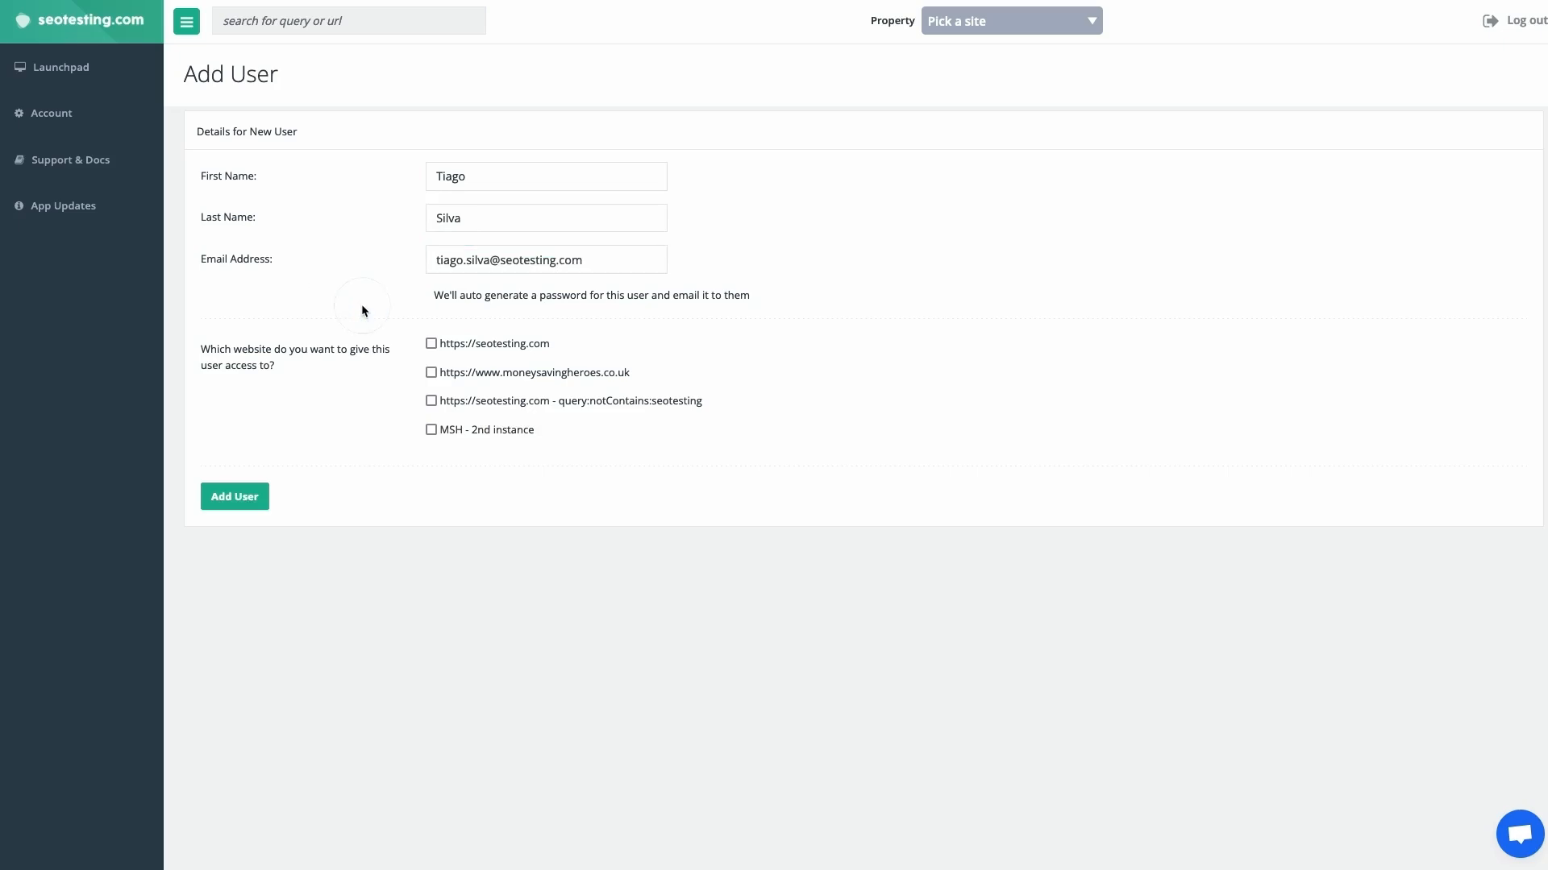
{"action": "left_click", "coordinate": [431, 344]}
{"action": "left_click", "coordinate": [431, 374]}
{"action": "left_click", "coordinate": [236, 497]}
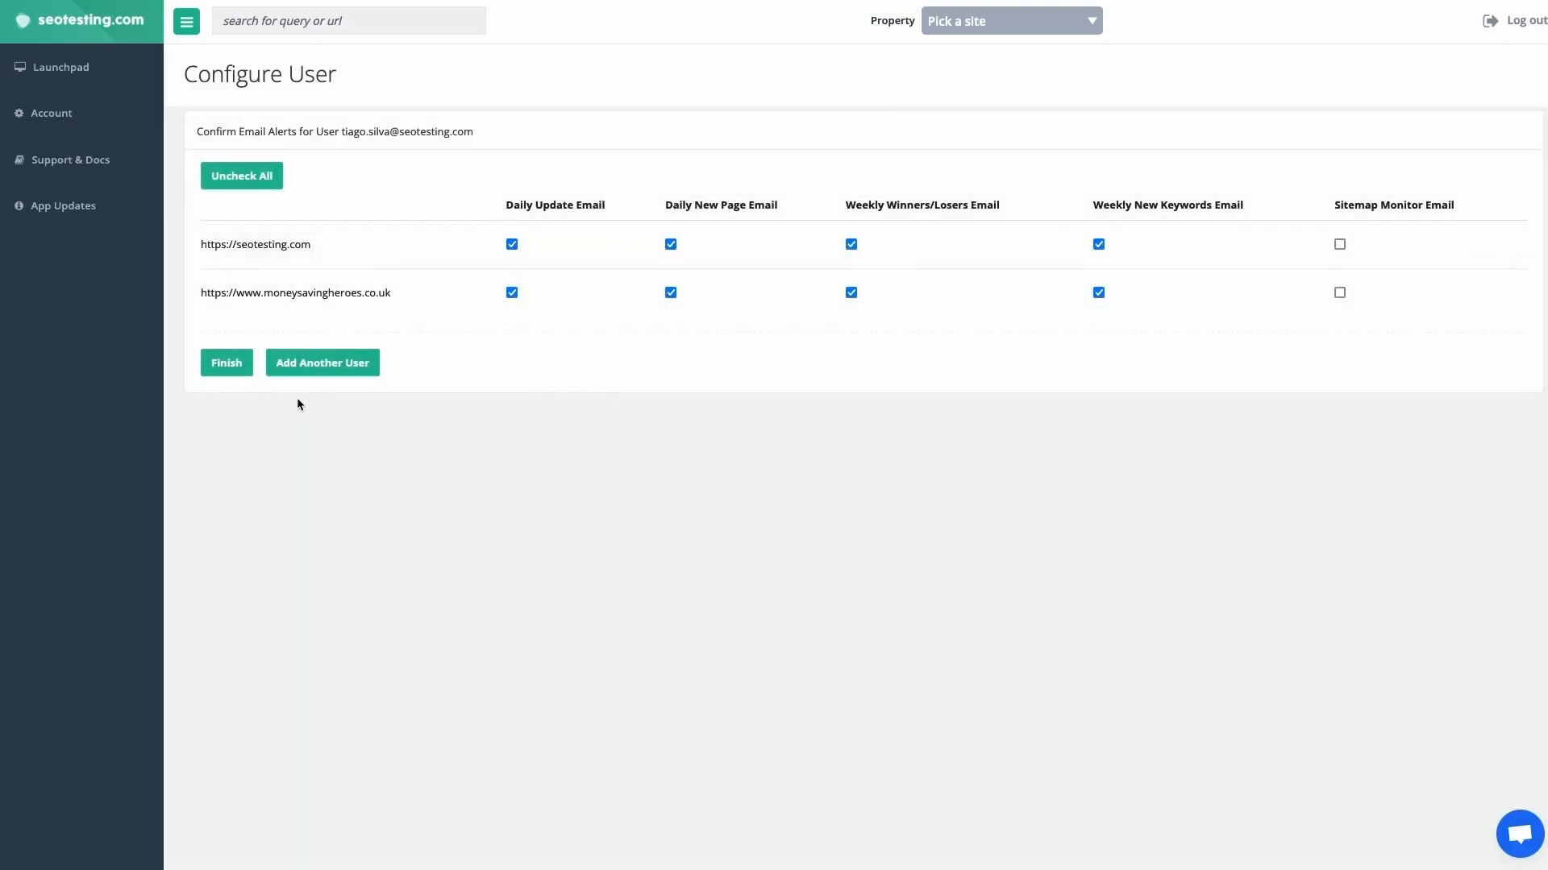
{"action": "left_click", "coordinate": [219, 369]}
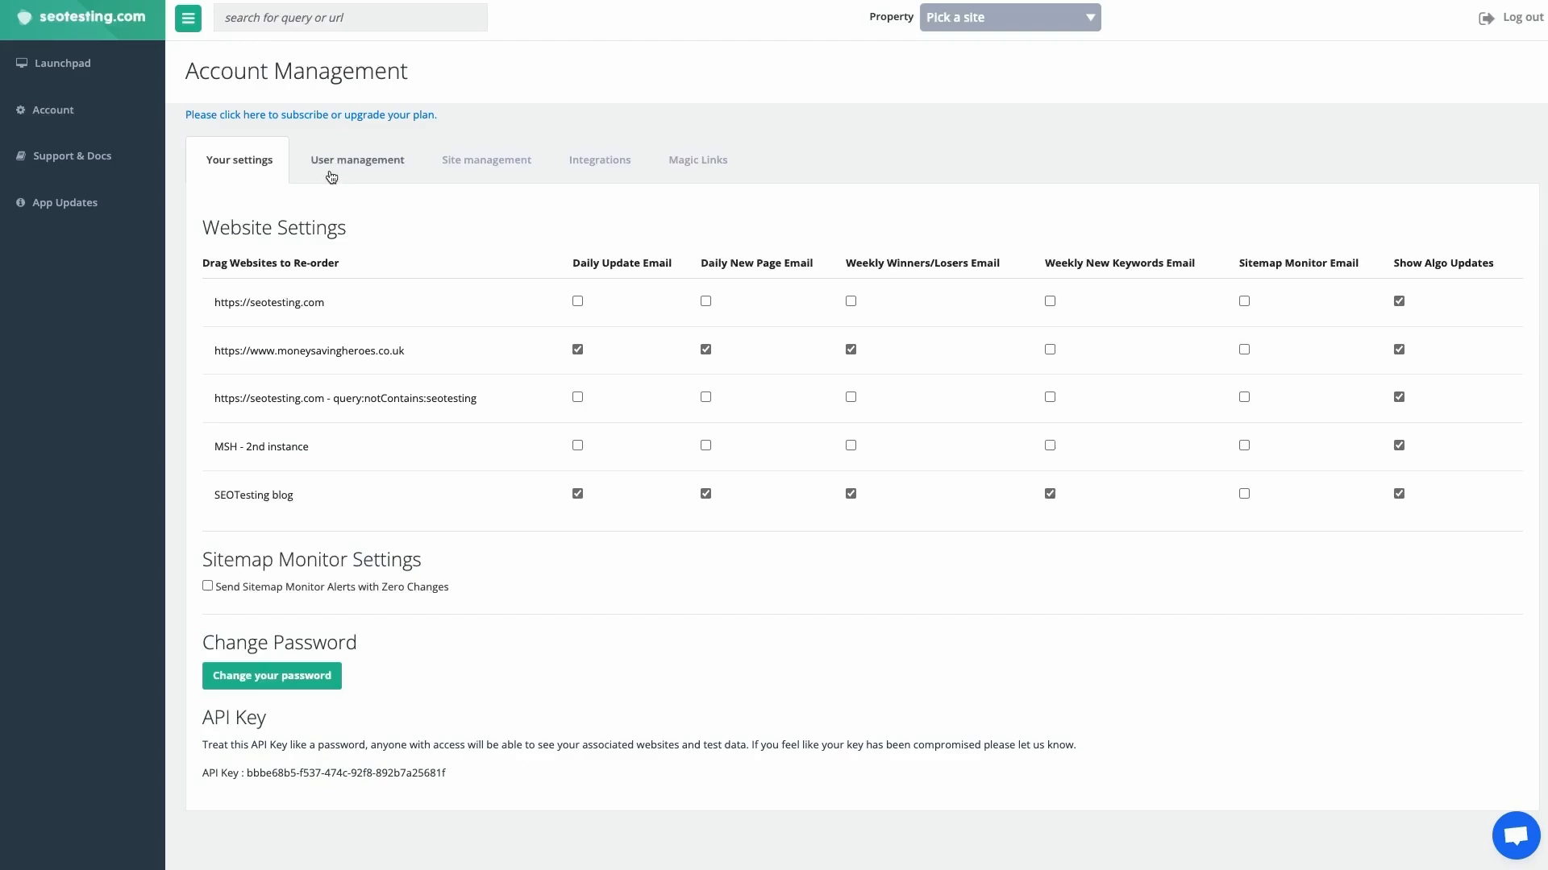
Open the newly added user's entry from the account's list of users
{"action": "left_click", "coordinate": [331, 176]}
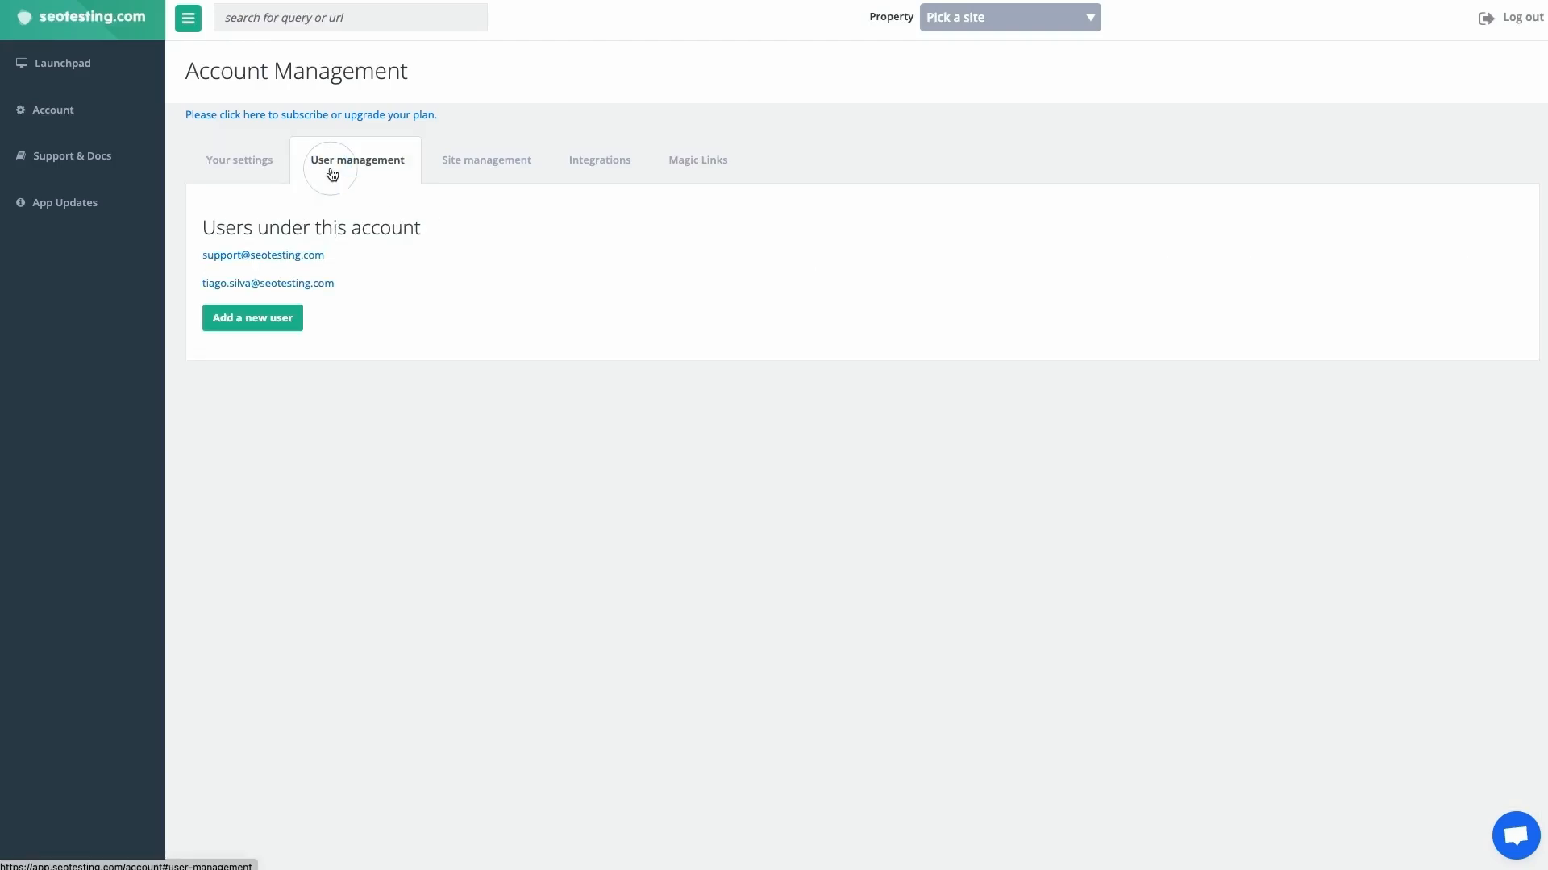
{"action": "left_click", "coordinate": [214, 284]}
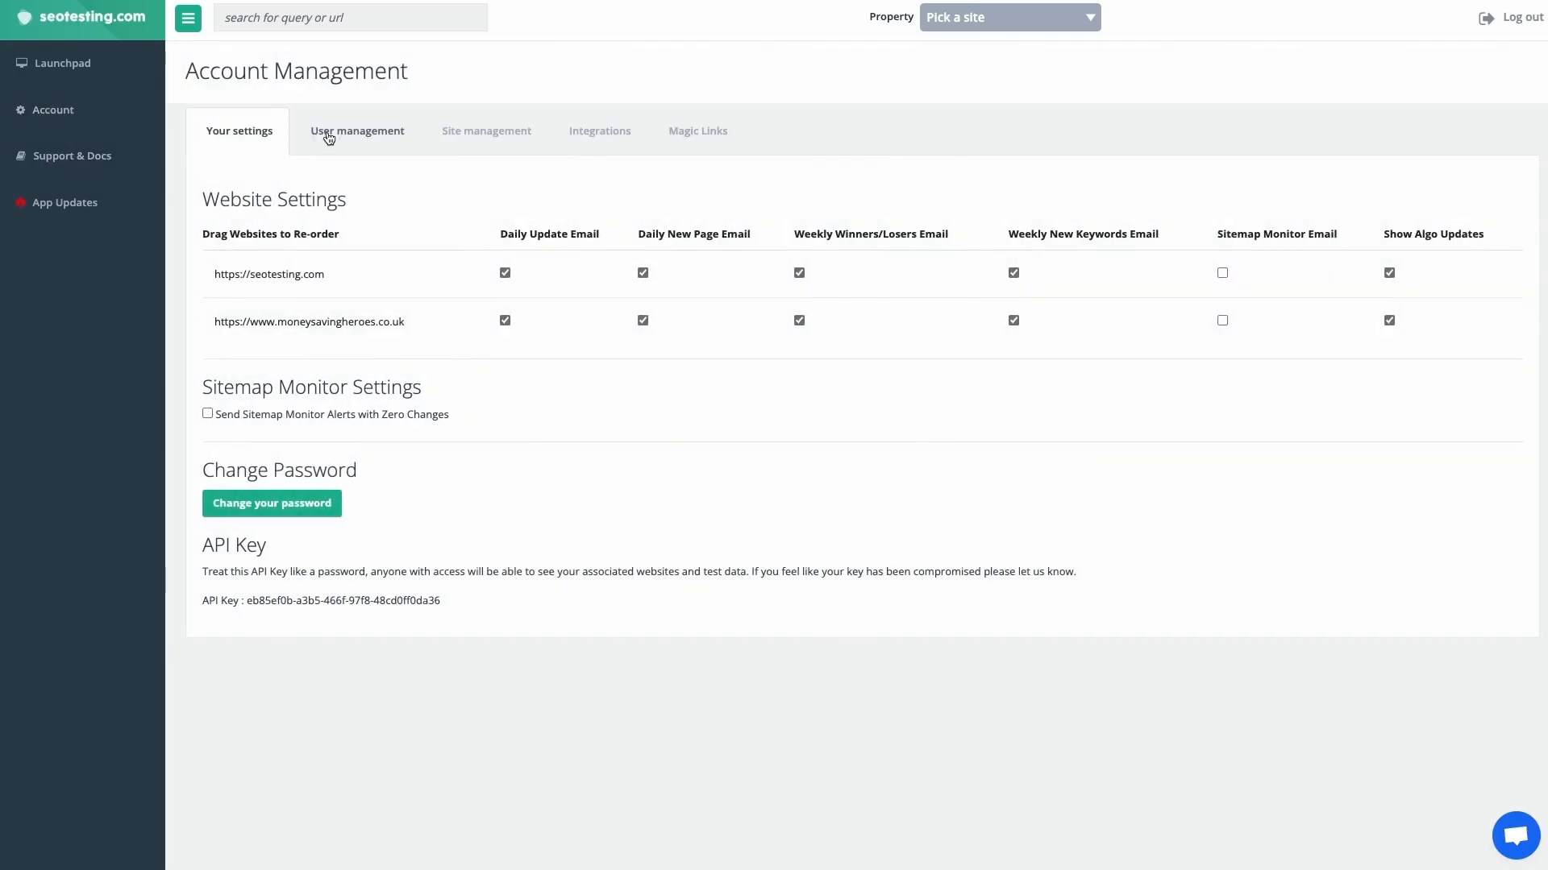
Check which user management, site management and integration settings the added user can access in the account
{"action": "left_click", "coordinate": [329, 138]}
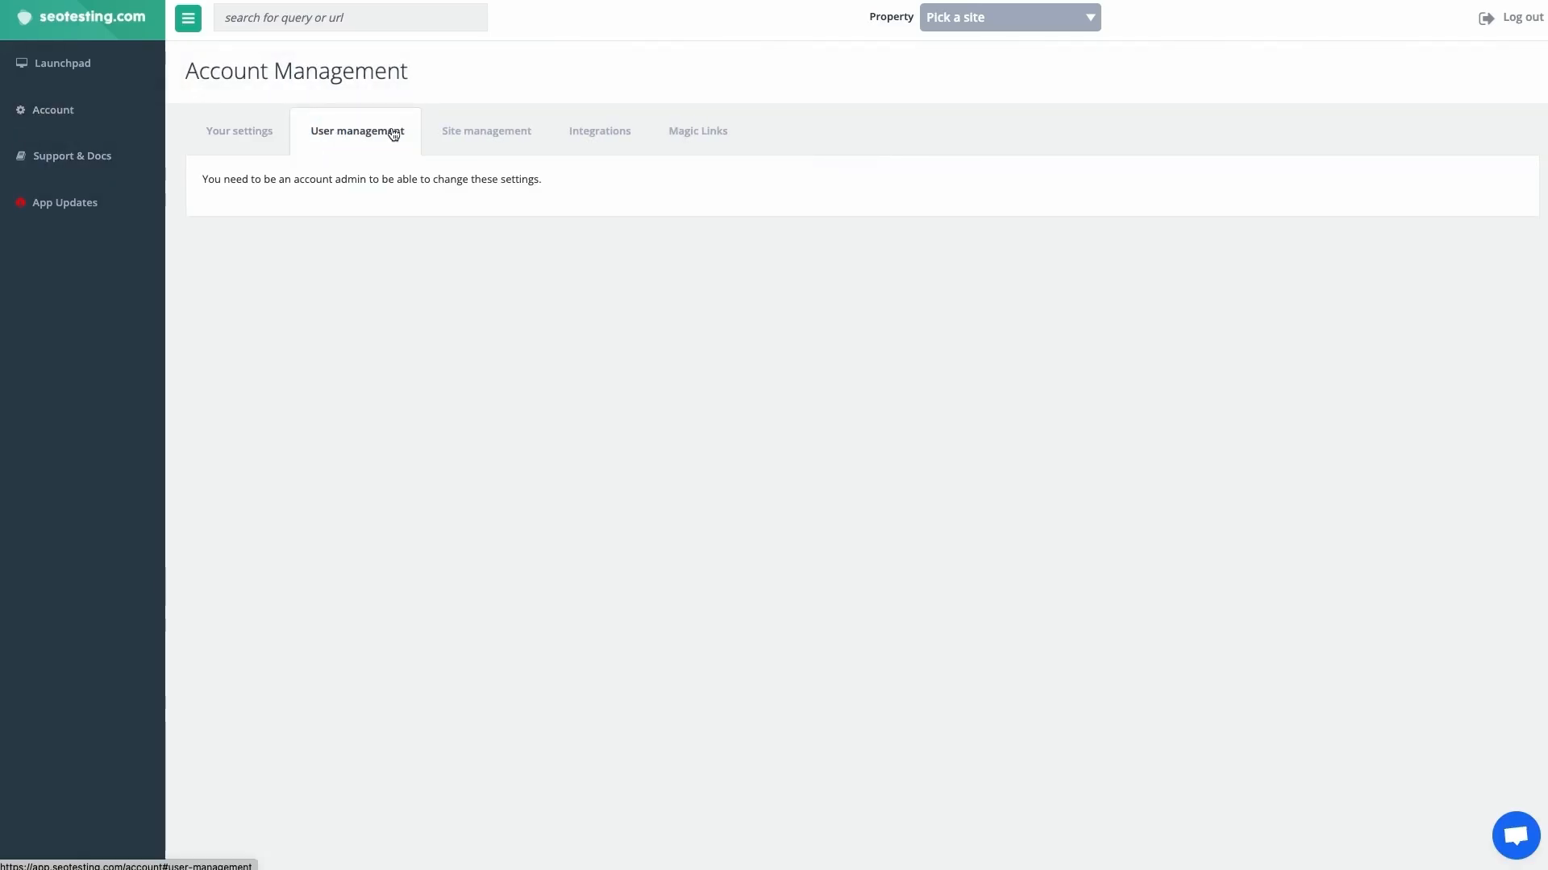
{"action": "left_click", "coordinate": [436, 130]}
{"action": "left_click", "coordinate": [574, 131]}
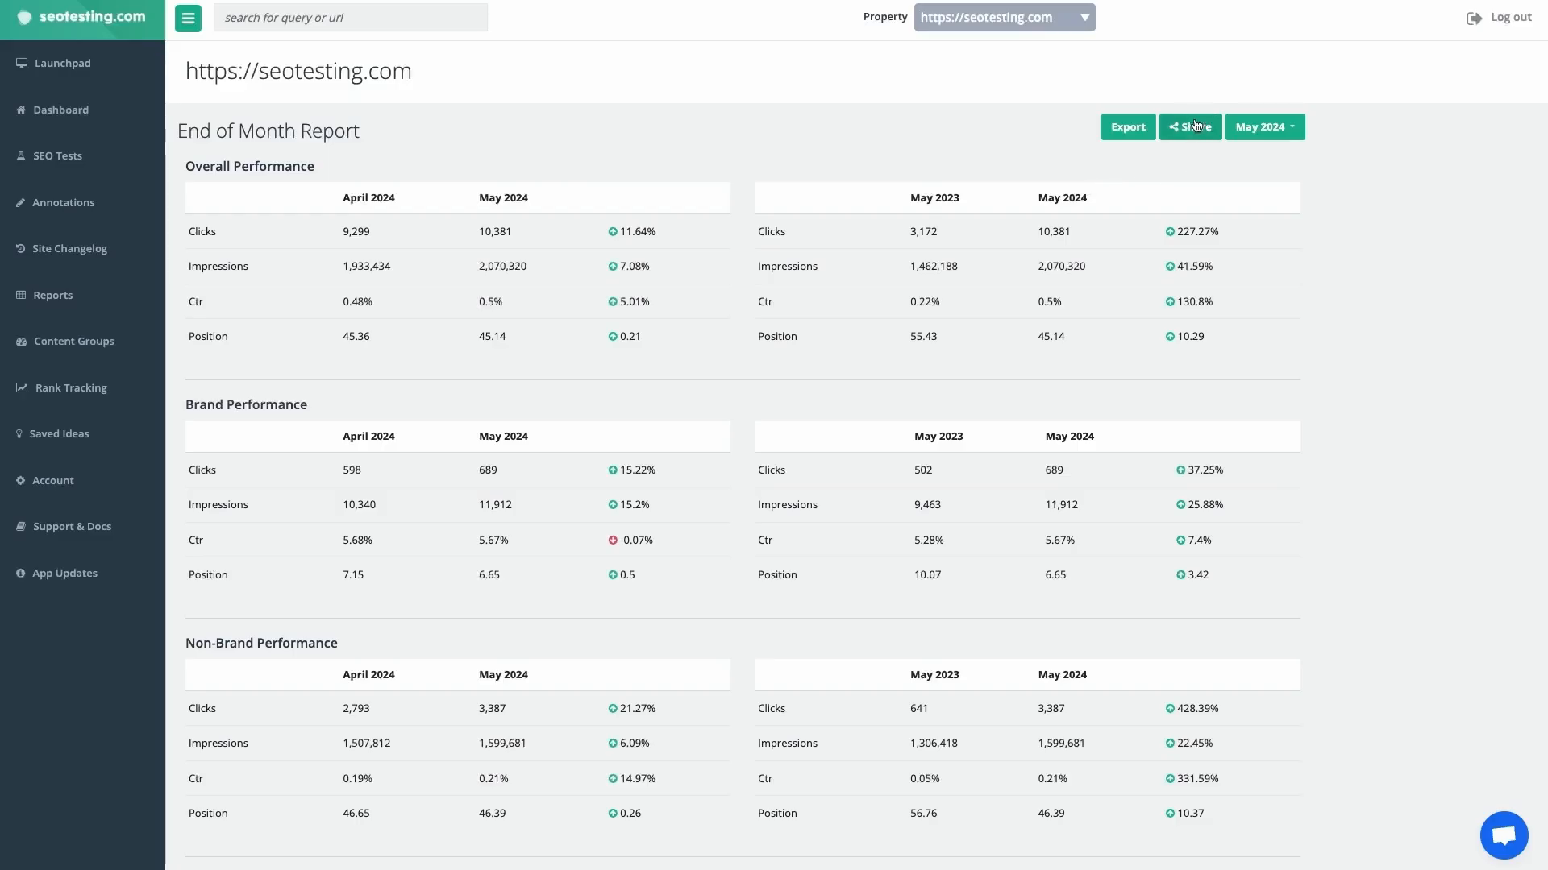
Create a 7 Days magic link for the End of Month Report, copy it and close the sharing dialog
{"action": "left_click", "coordinate": [1184, 129]}
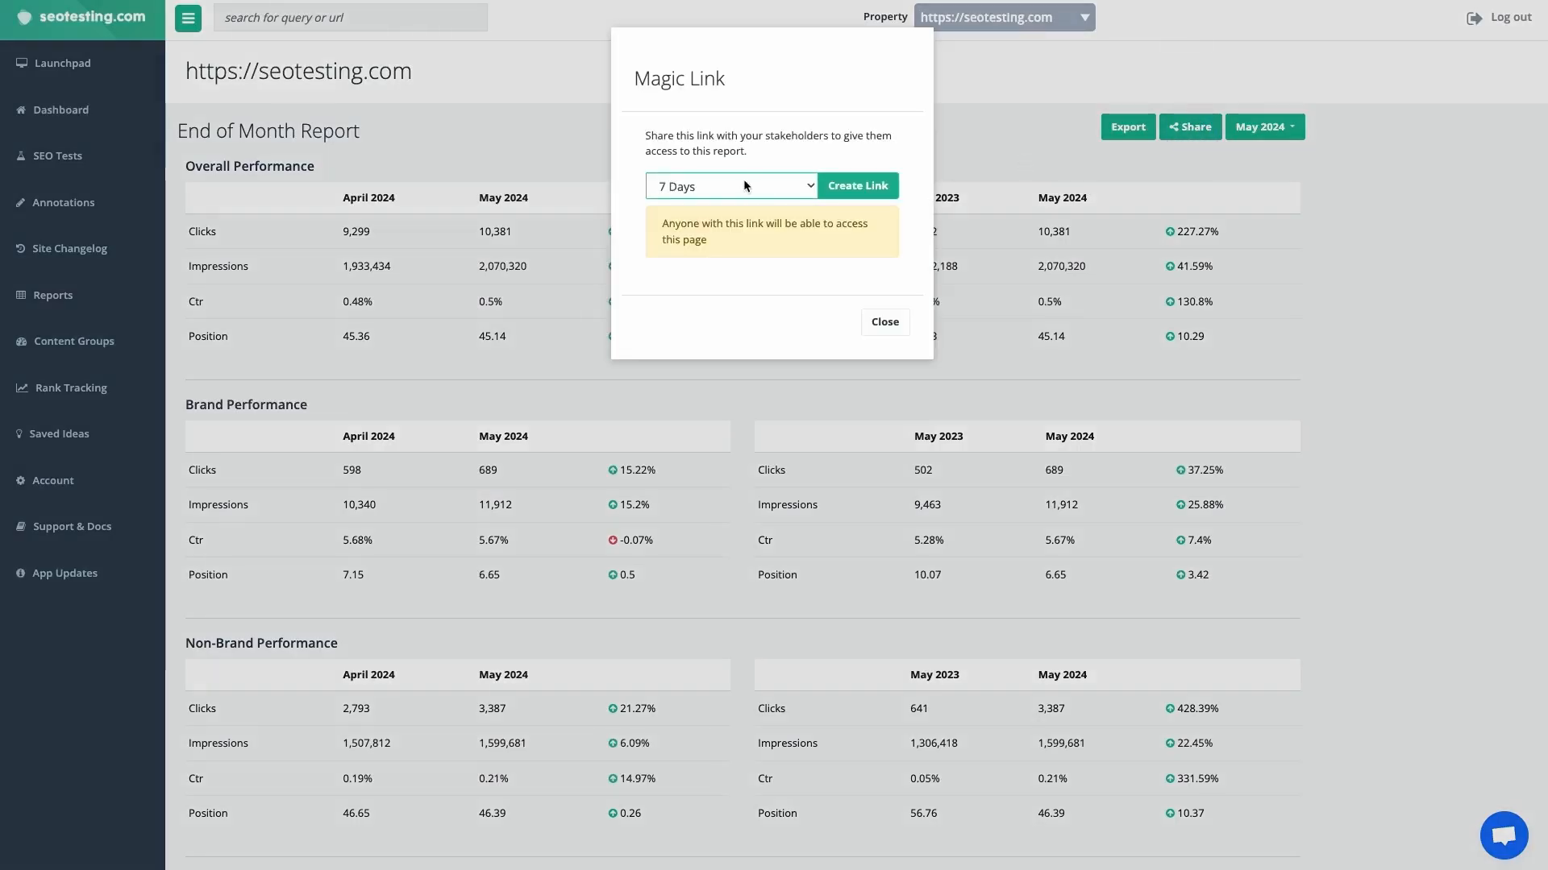
{"action": "left_click", "coordinate": [859, 189]}
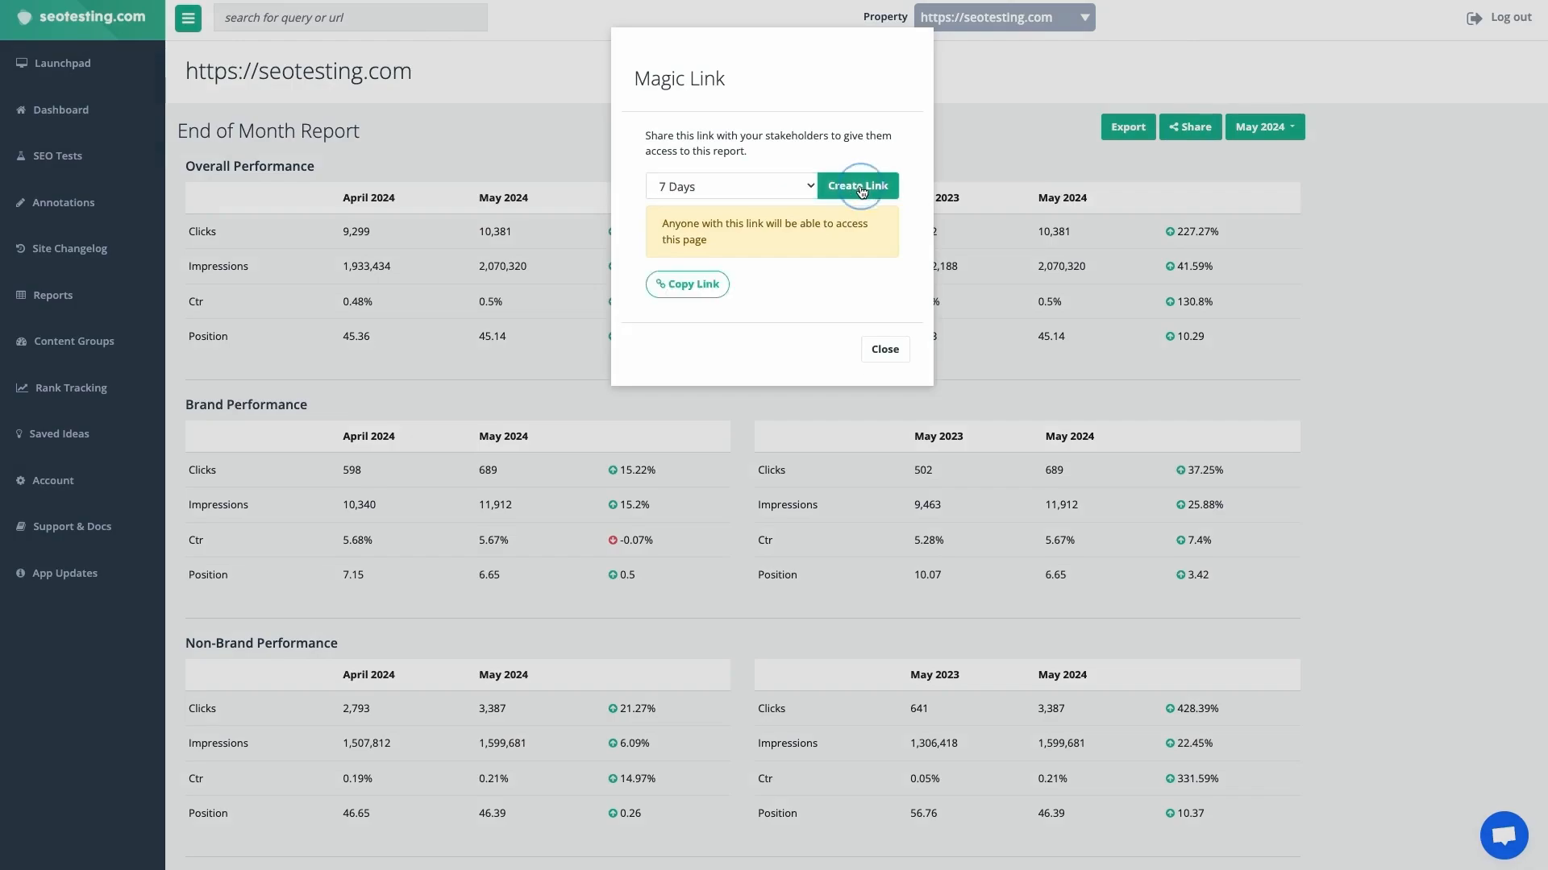
{"action": "left_click", "coordinate": [721, 283]}
{"action": "left_click", "coordinate": [884, 349]}
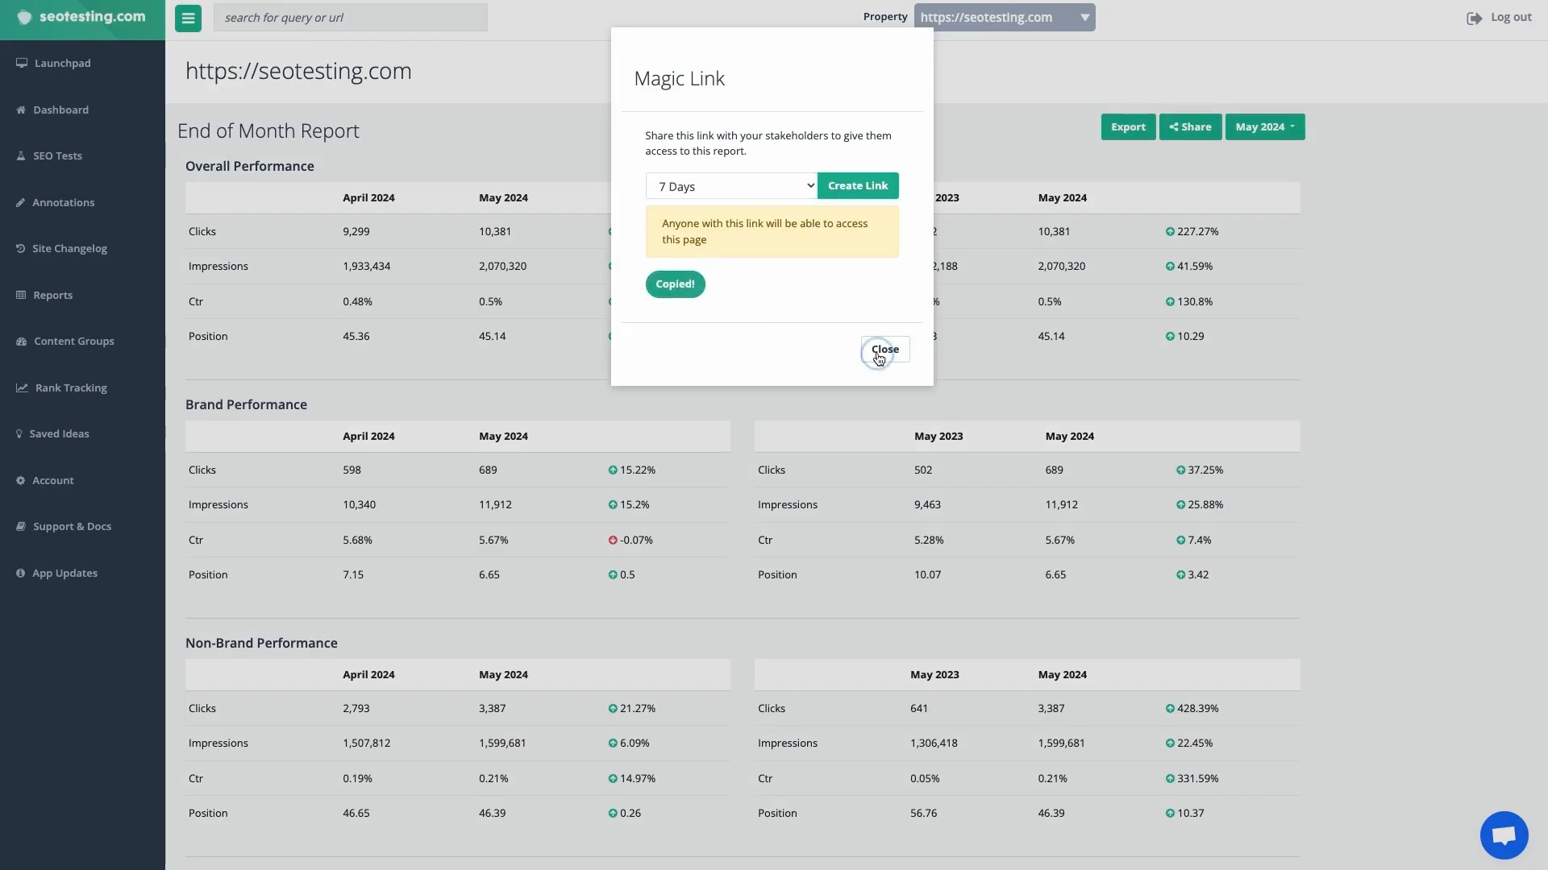